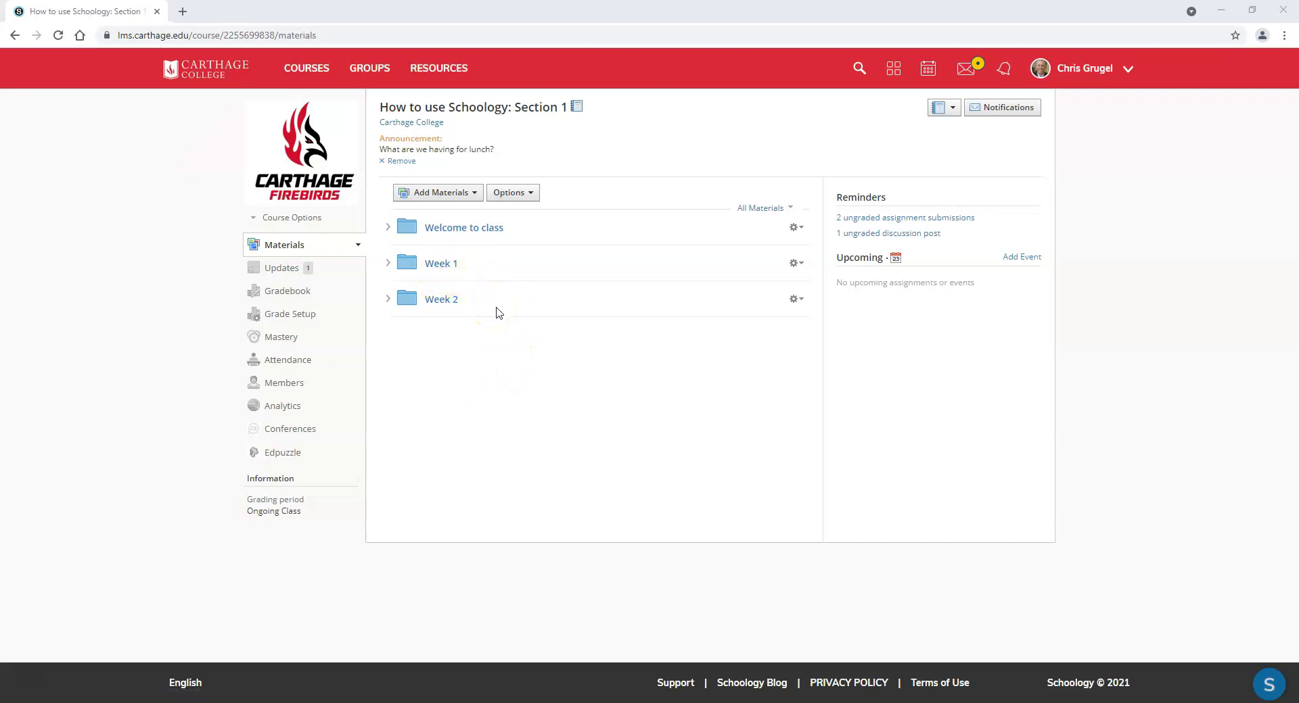
Add a Copyleaks assignment titled "Rough Draft" to the Week 2 folder
left_click(442, 303)
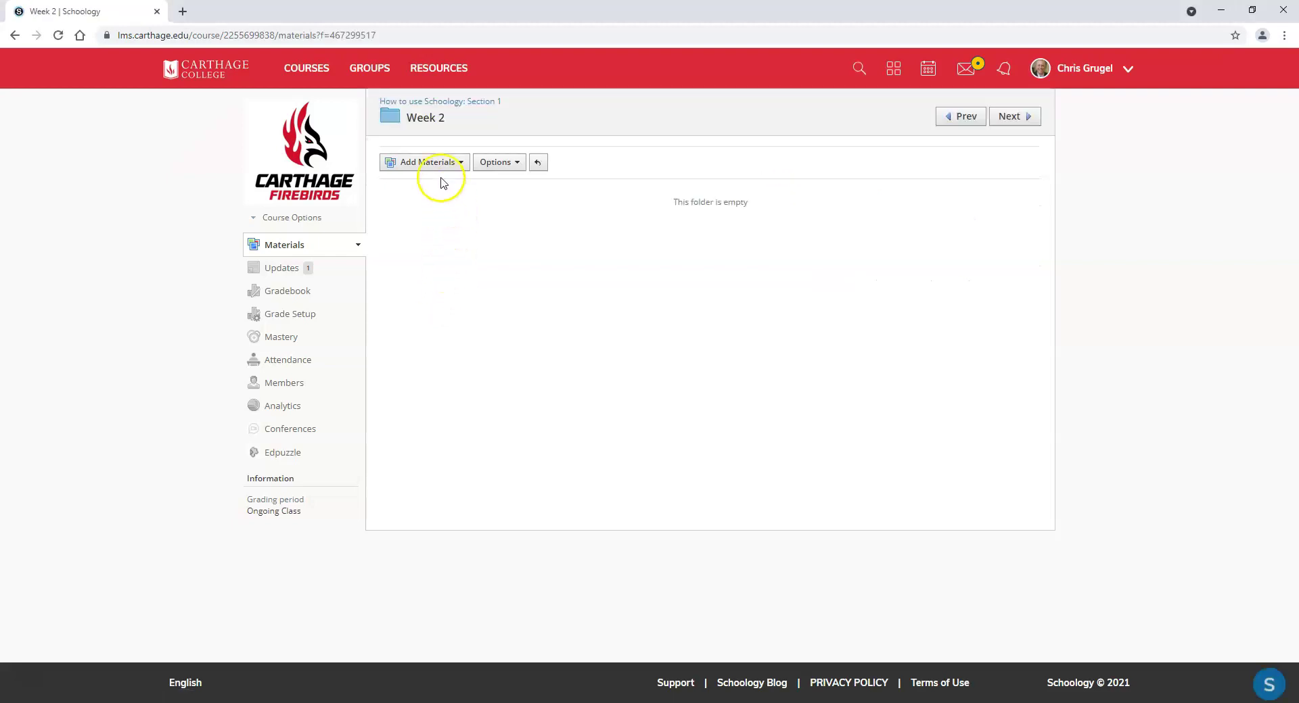
left_click(424, 163)
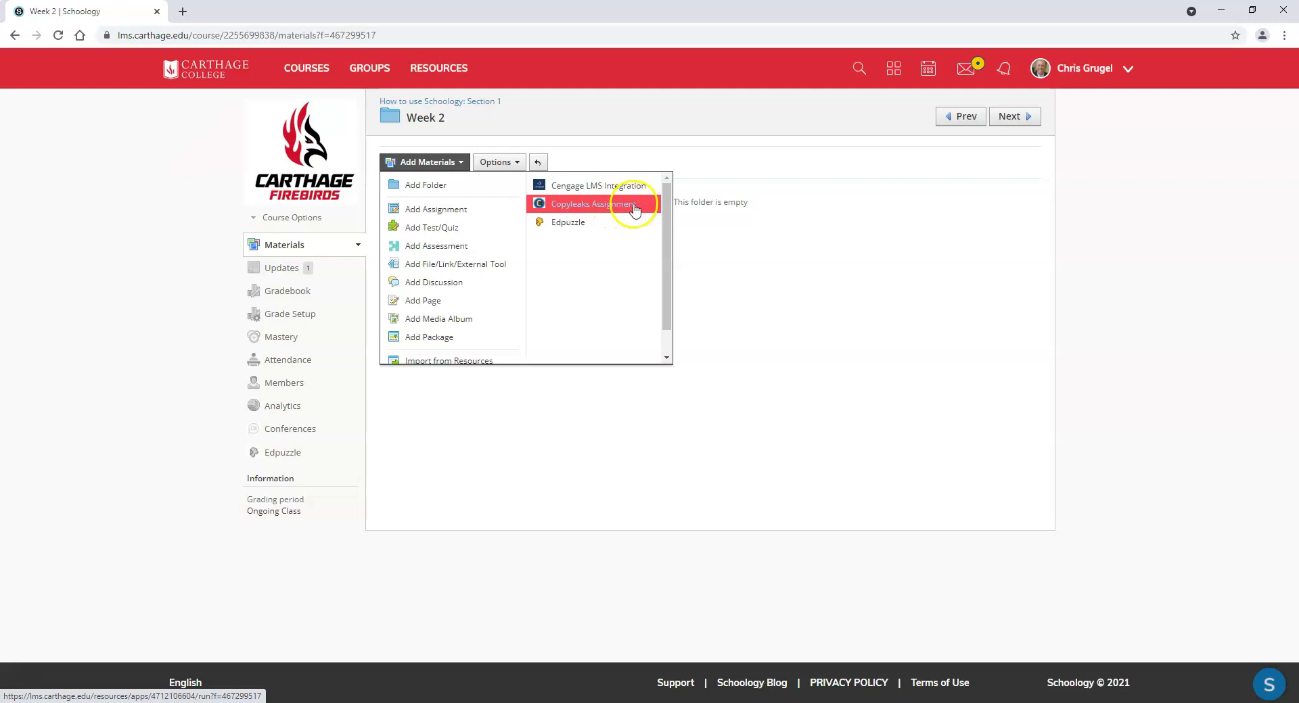
left_click(619, 209)
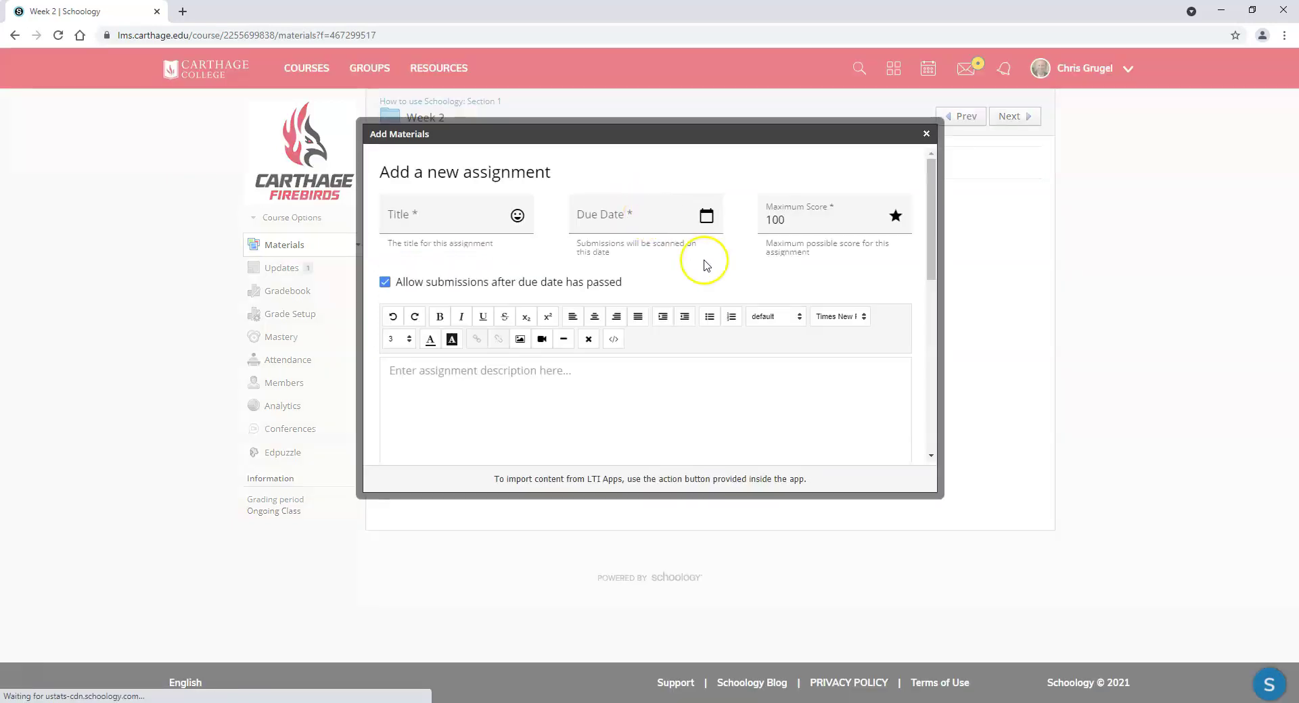
left_click(416, 217)
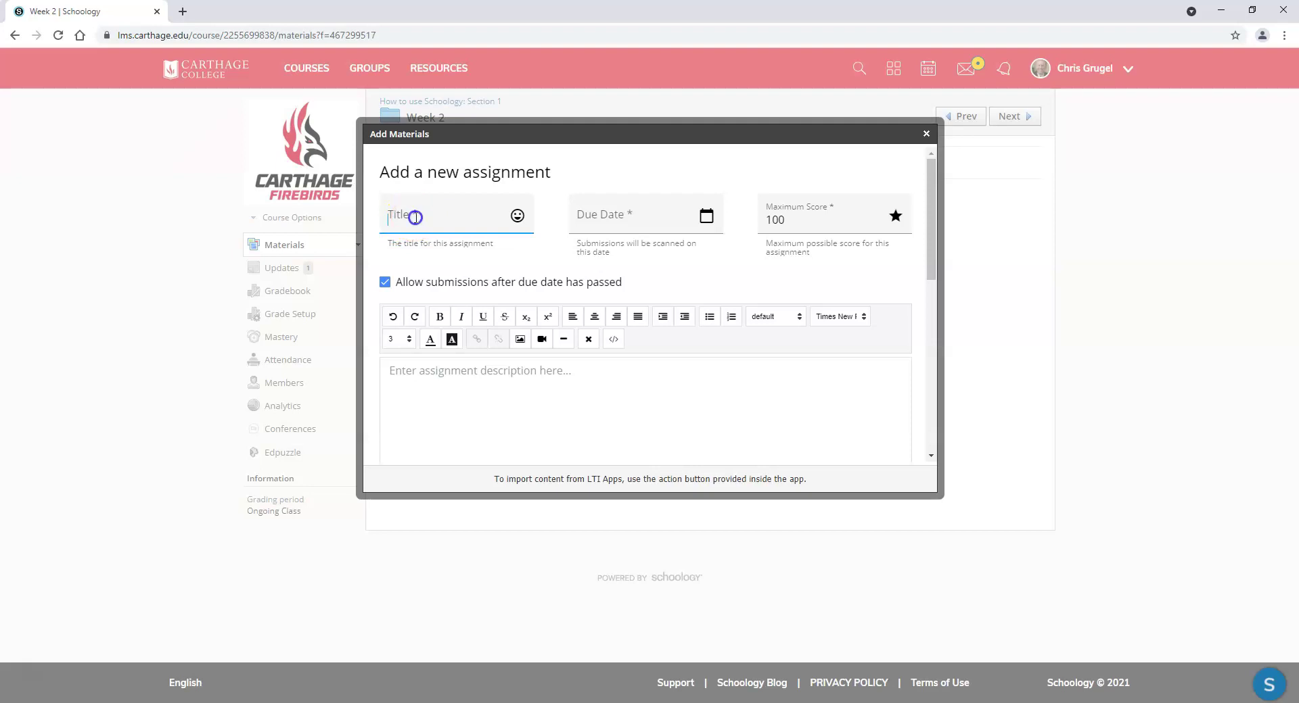
type("Rough Draft")
Set the assignment's due date to 08/23/2021, 11:10 AM
left_click(594, 215)
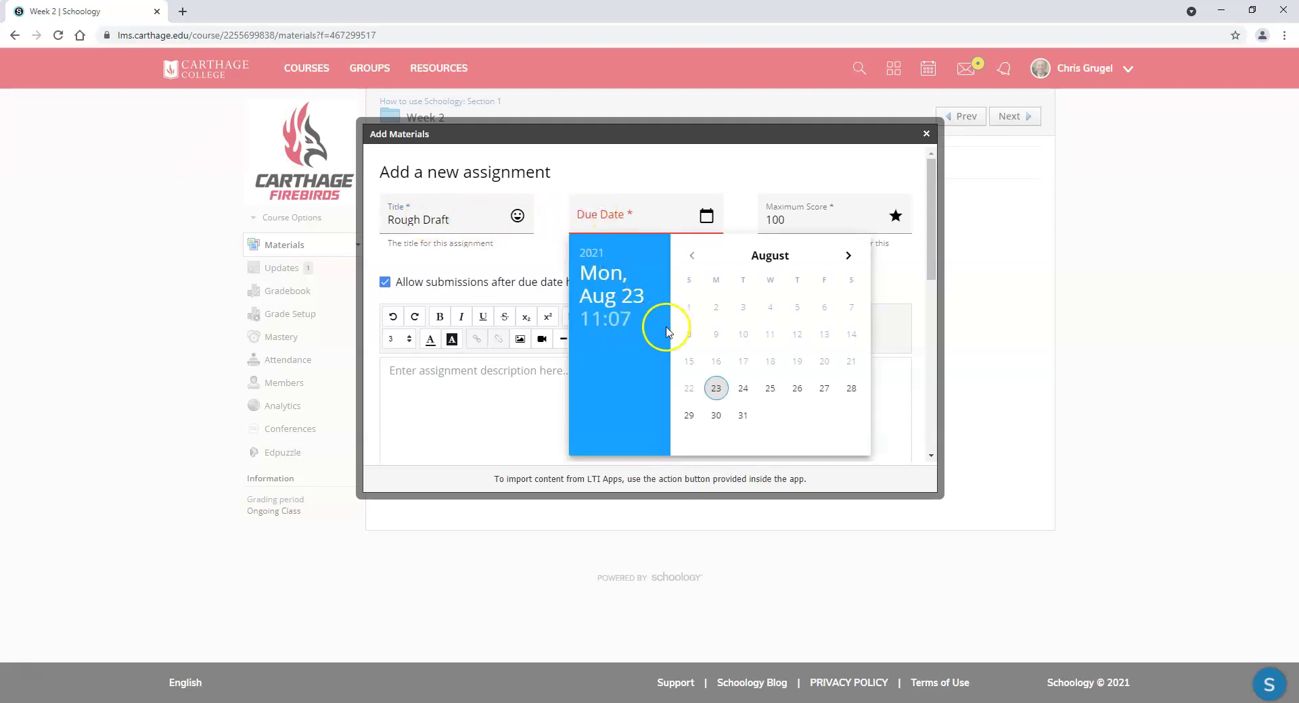
left_click(718, 394)
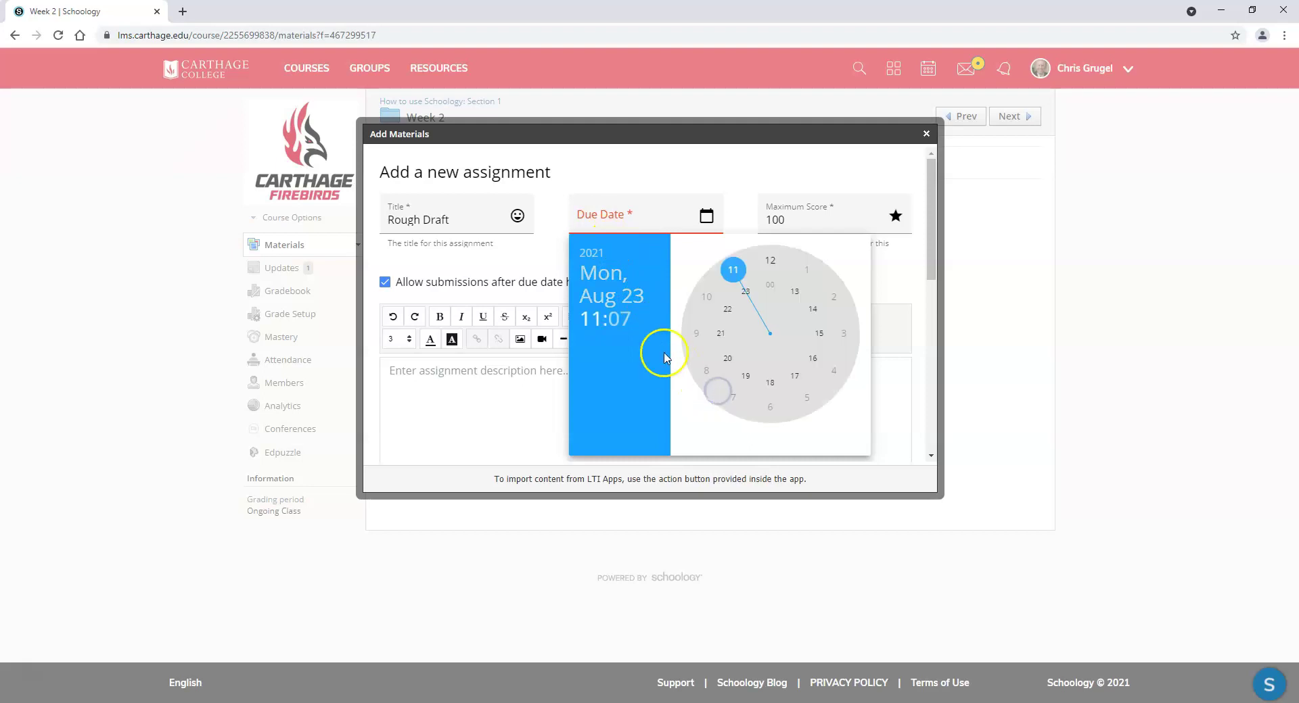
left_click(622, 322)
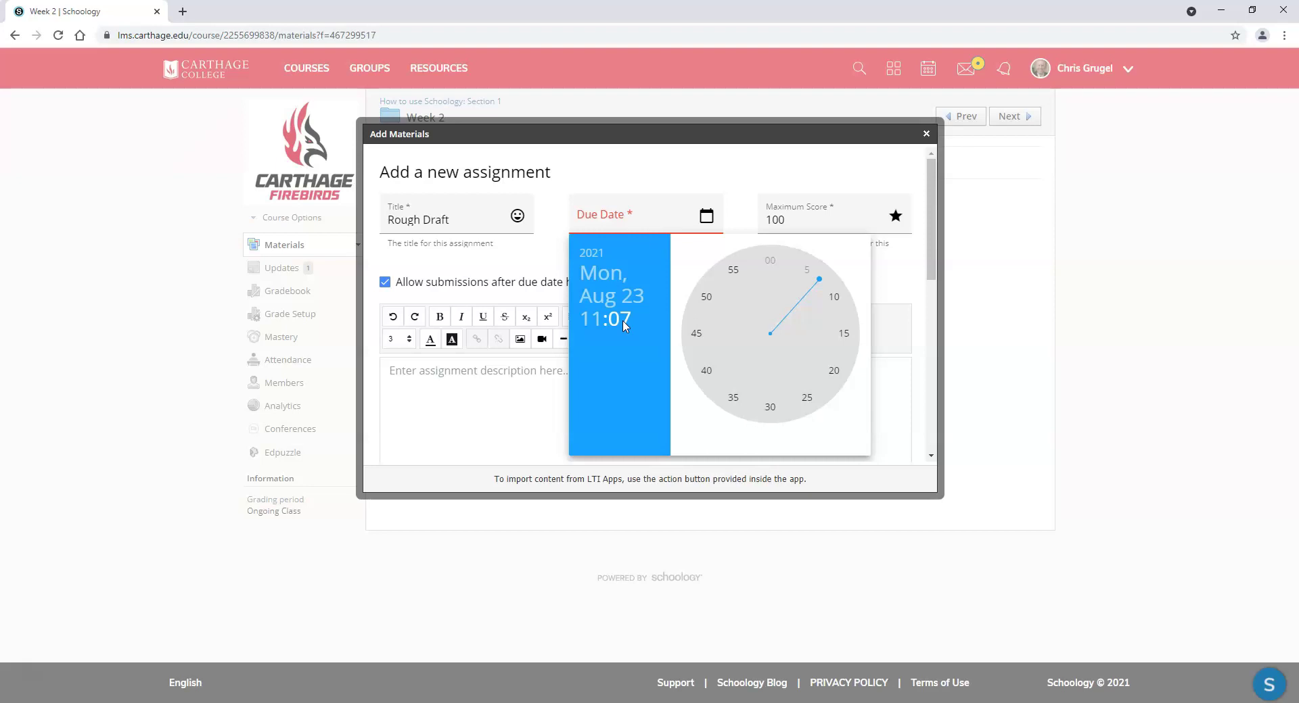
left_click(822, 283)
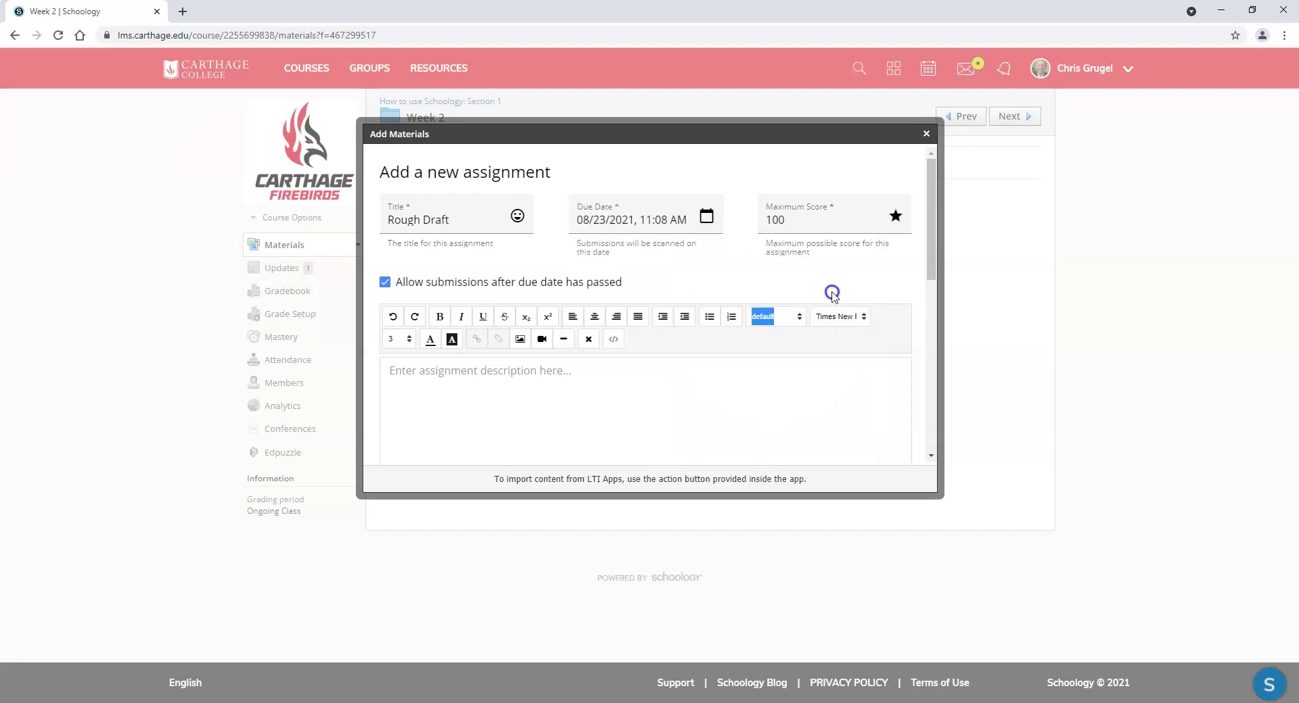
left_click(666, 222)
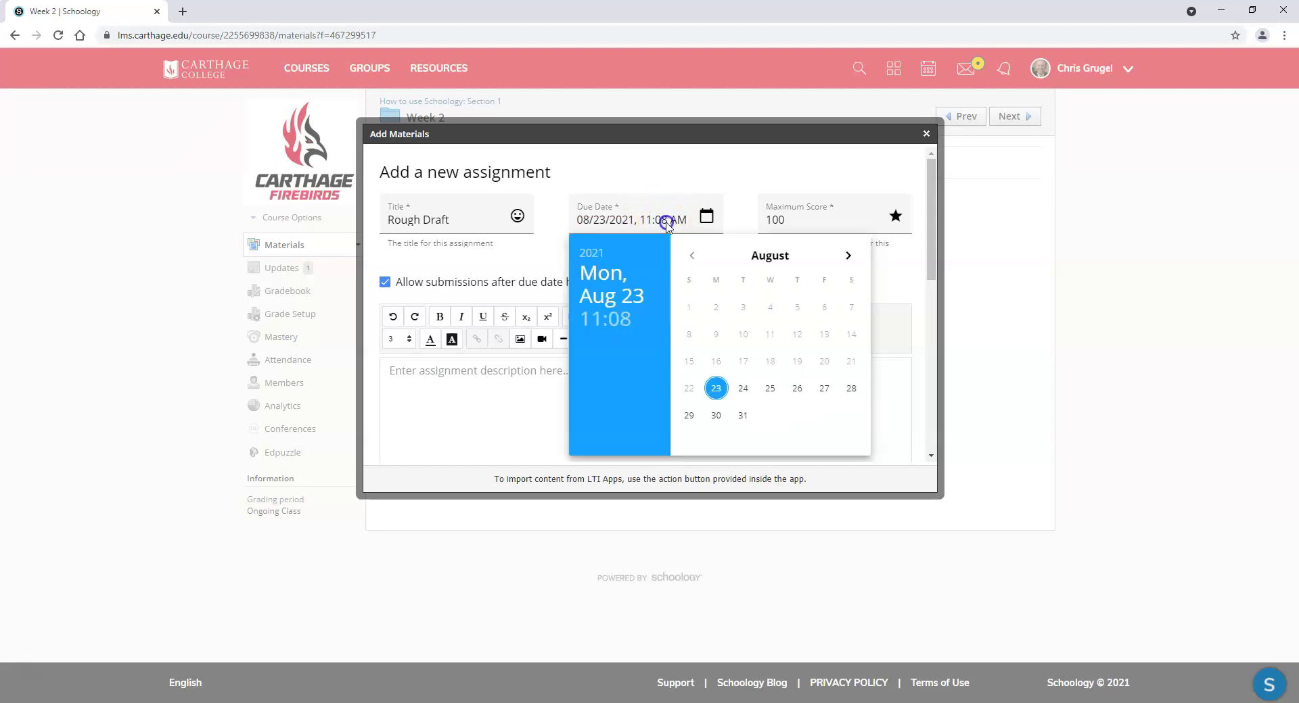
left_click(896, 256)
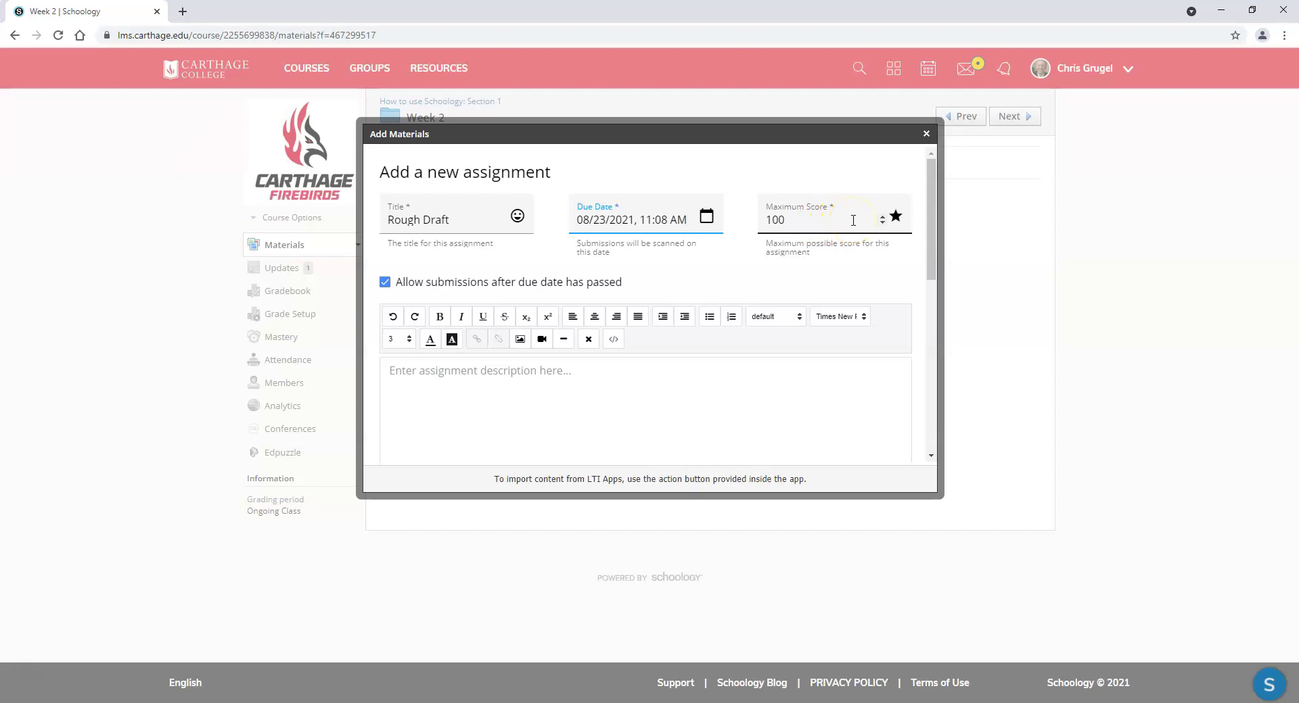
left_click(663, 222)
type("10")
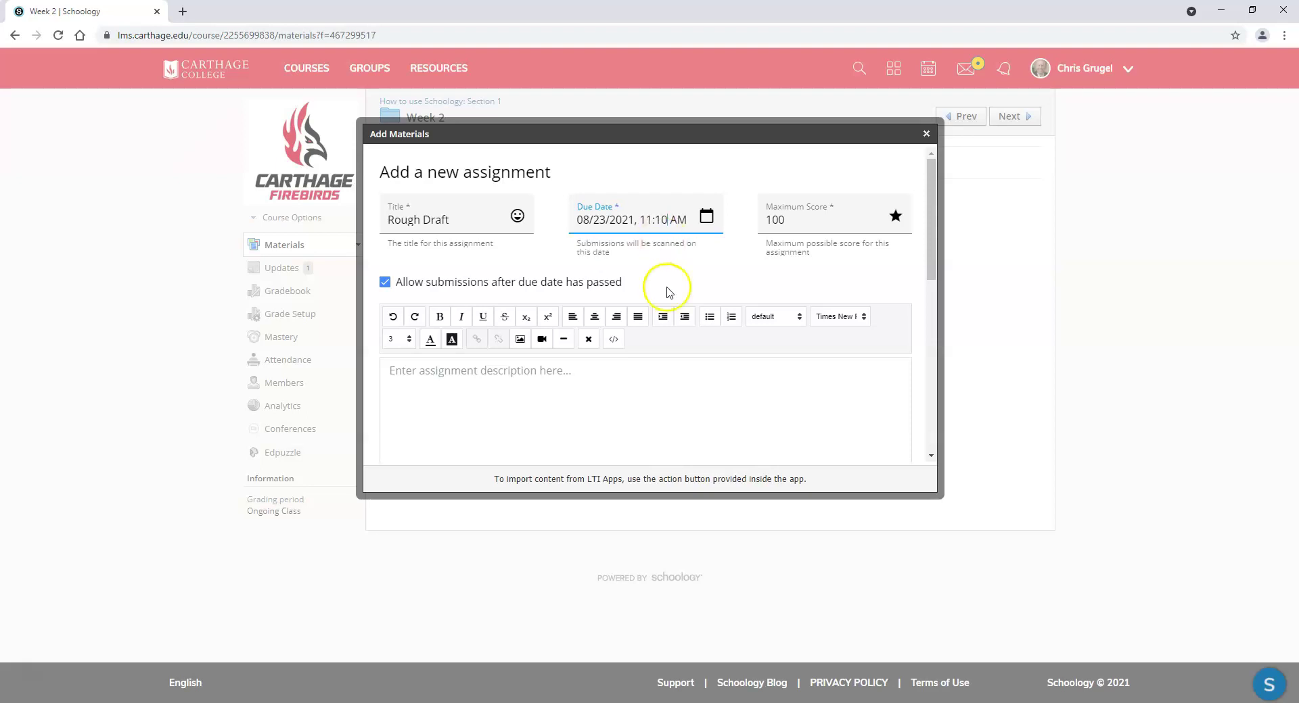
Enter the assignment description "Please submit your paper." and submit the new assignment
left_click(716, 382)
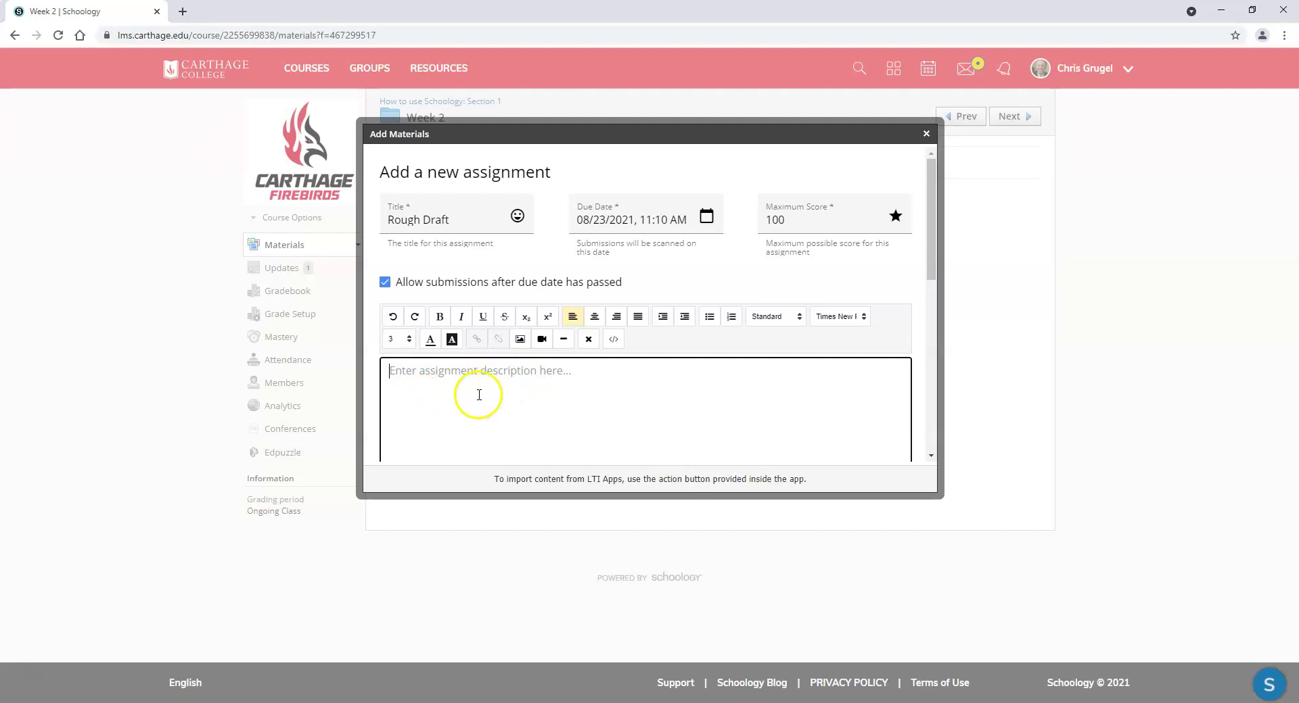
type("Please submit your paper.")
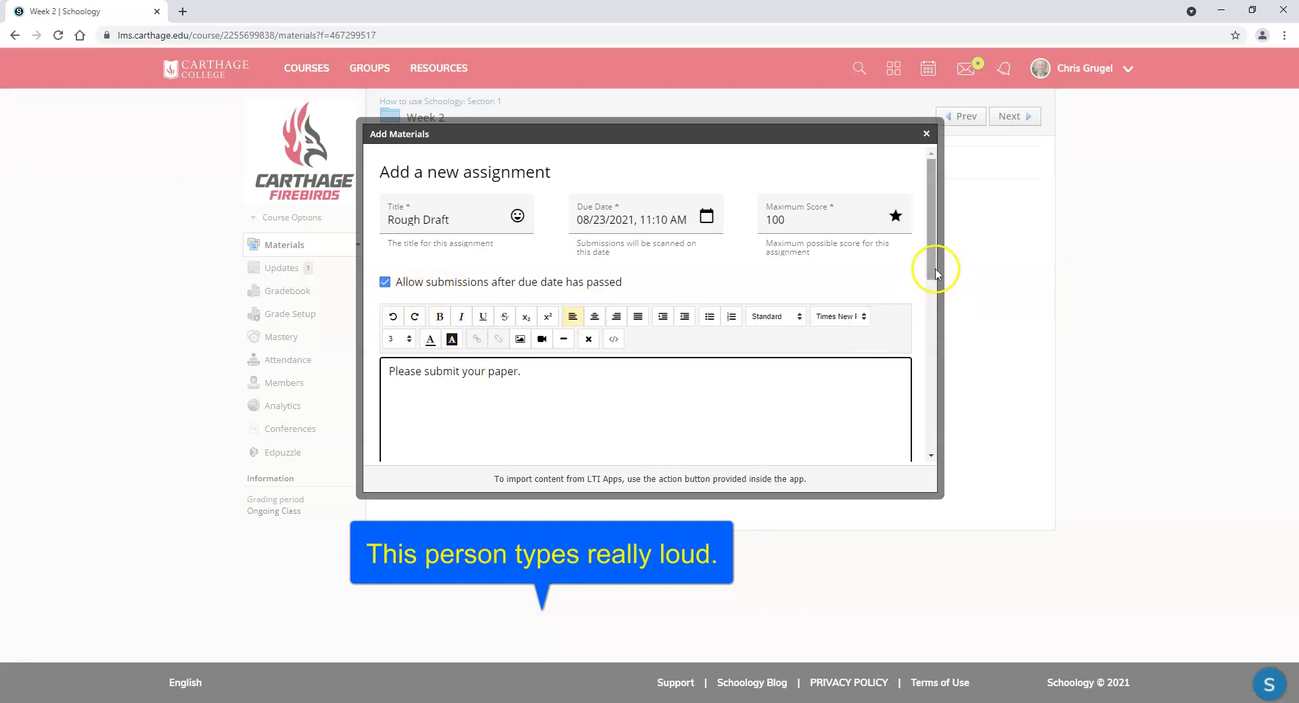
left_click_drag(932, 249, 925, 426)
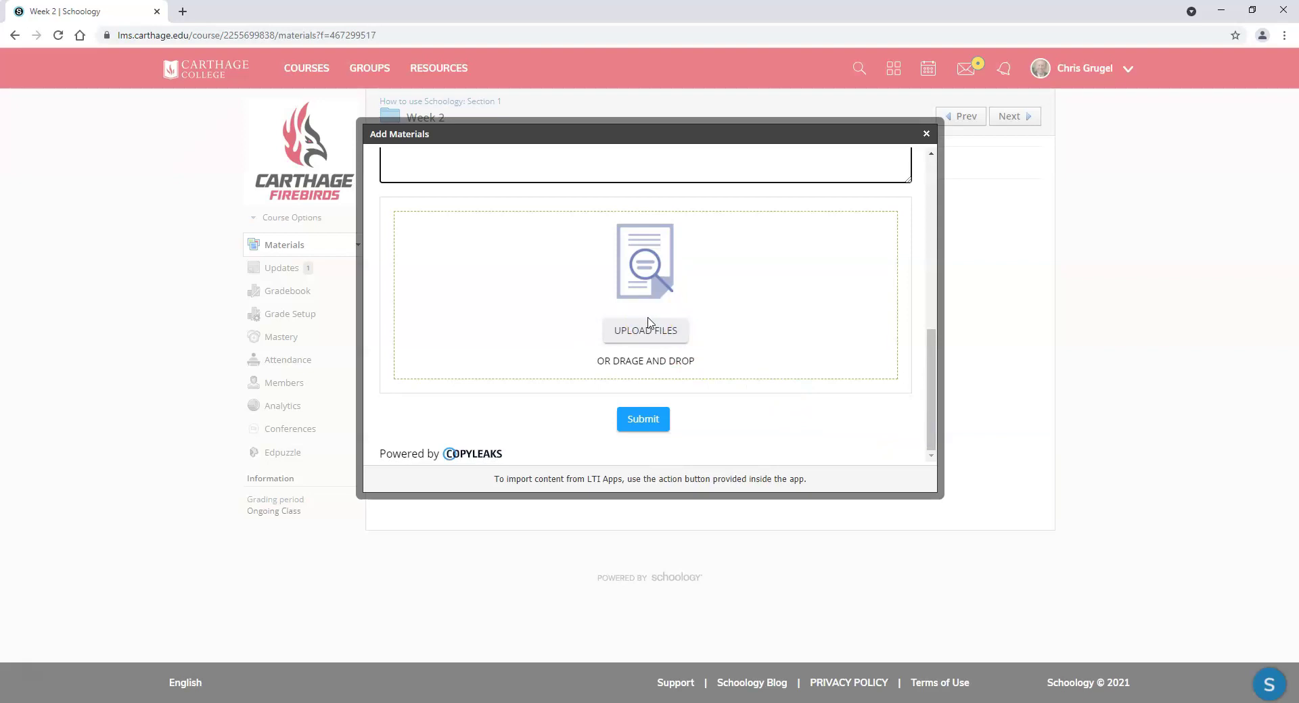
left_click(650, 421)
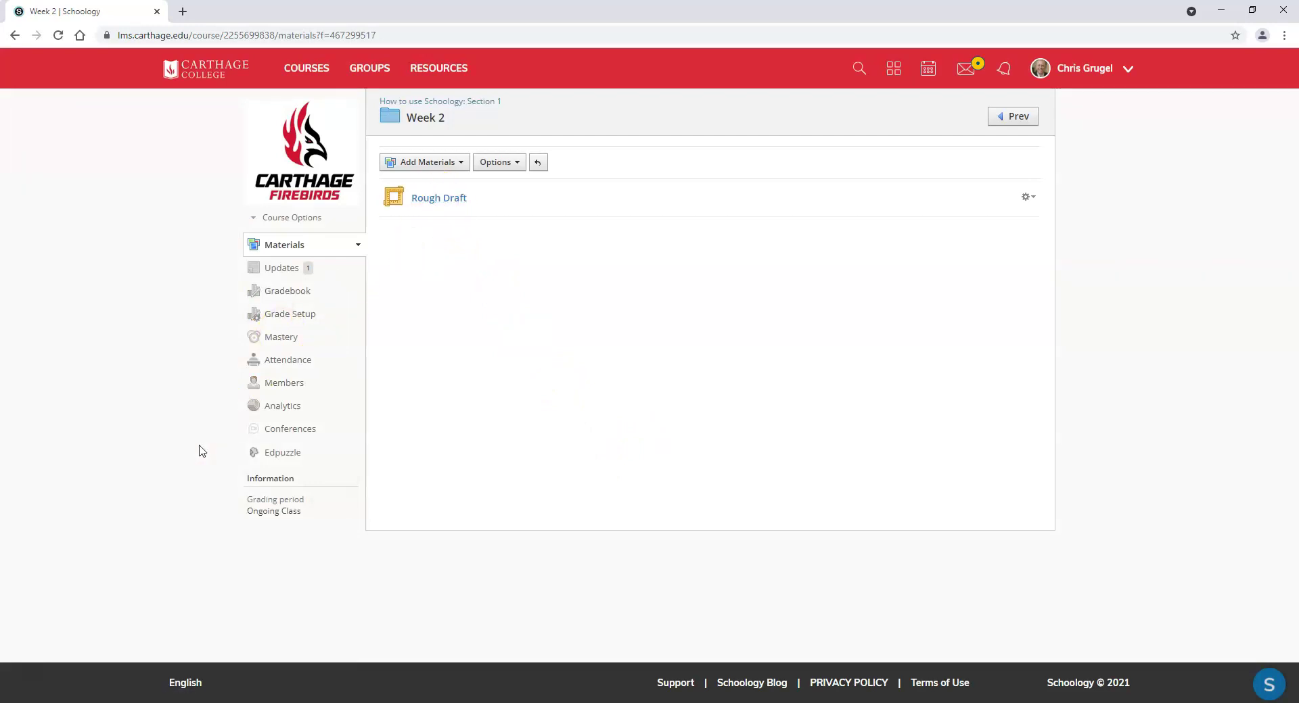
Switch to the student's Firefox window and open the Rough Draft assignment in the Week 2 folder
left_click(25, 679)
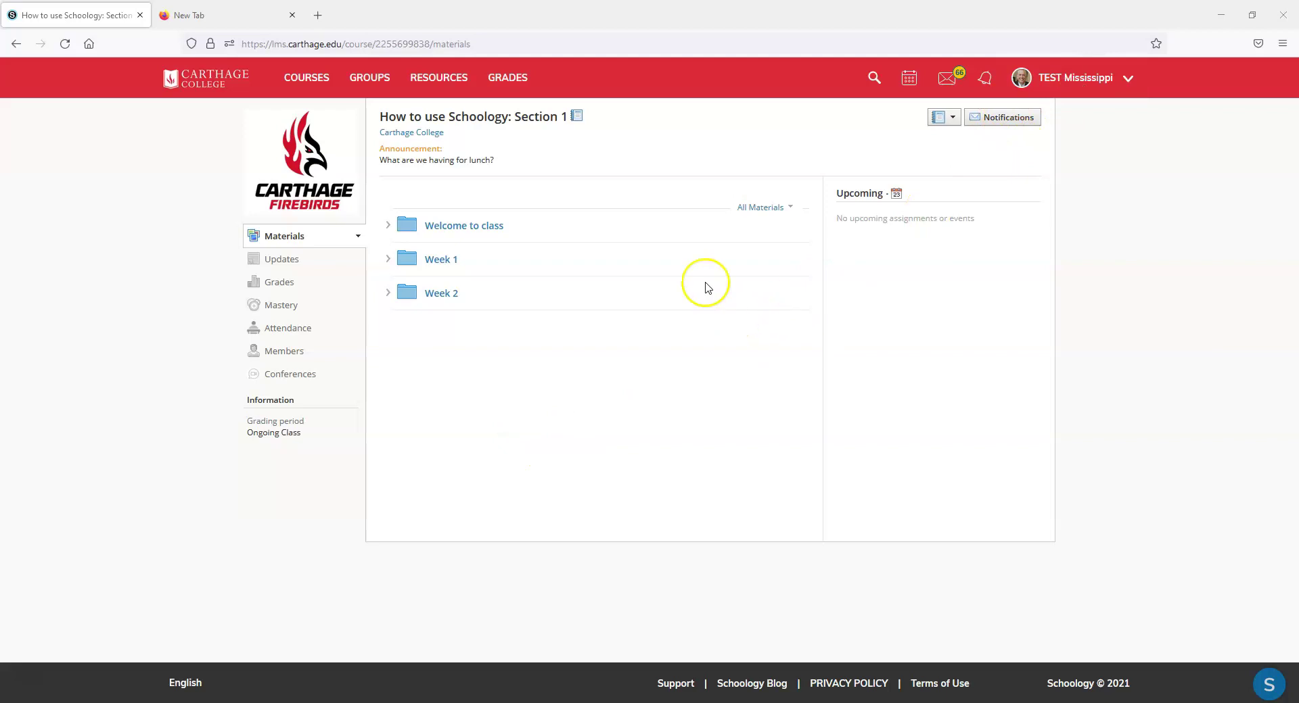
left_click(449, 296)
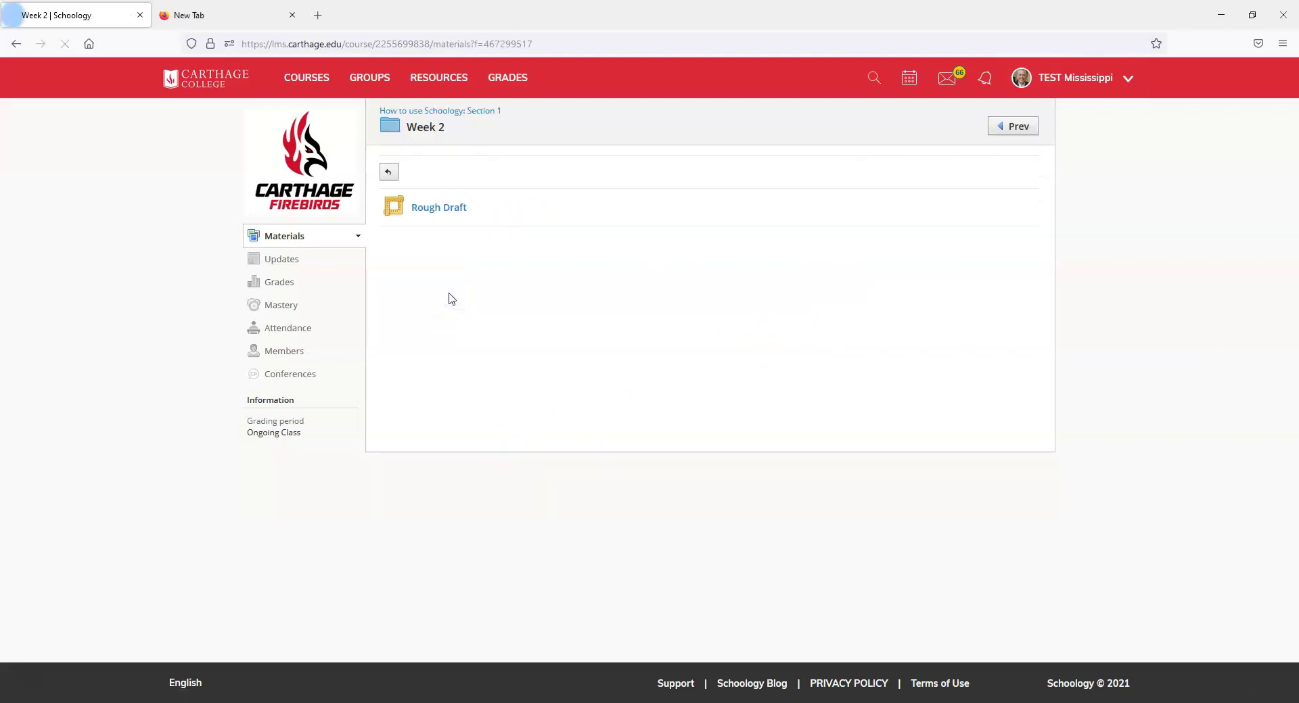
left_click(446, 210)
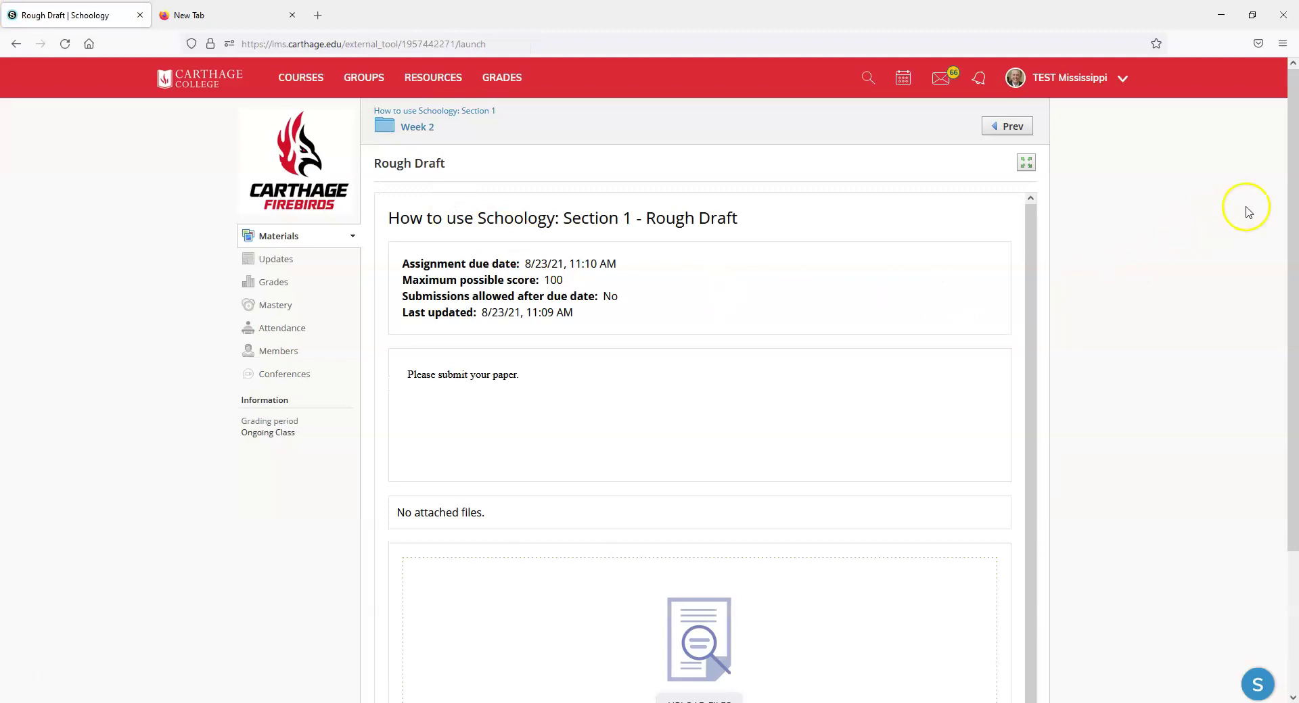
Upload "Negative Impact of Social Media.docx" as the student's submission and check the submission list
scroll(1294, 201, "down", 3)
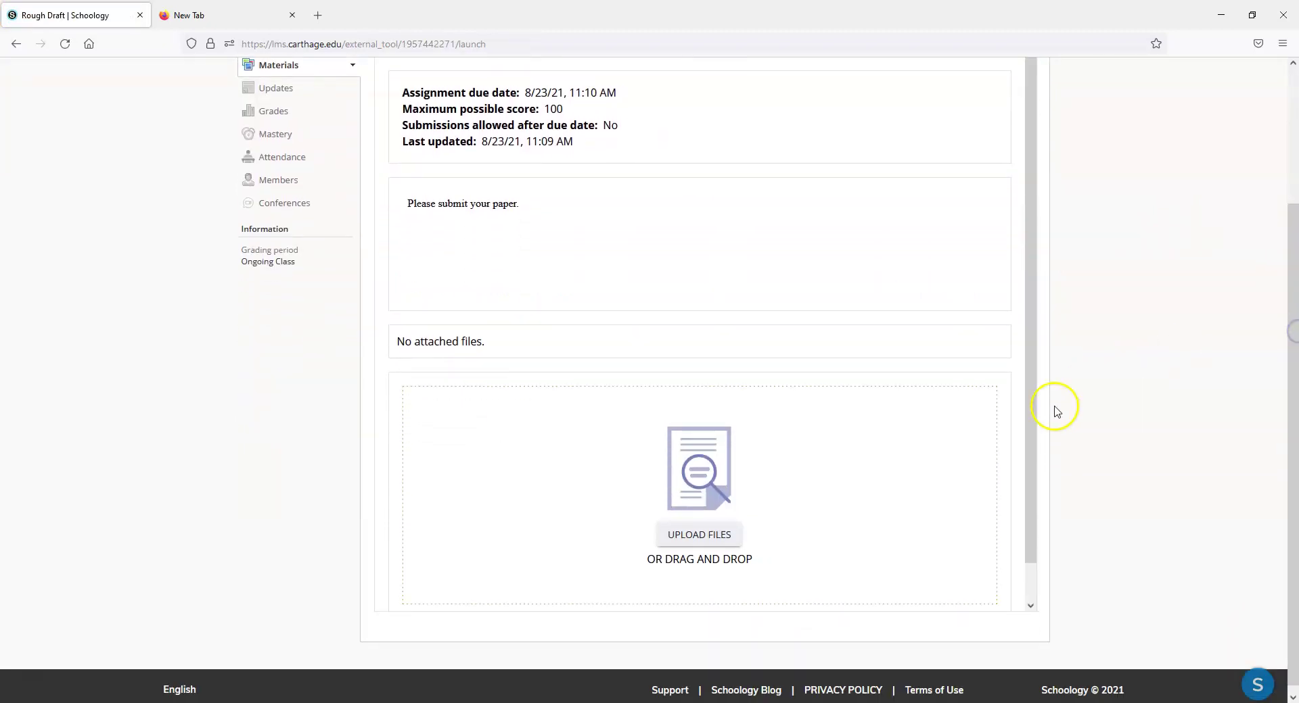
left_click(683, 537)
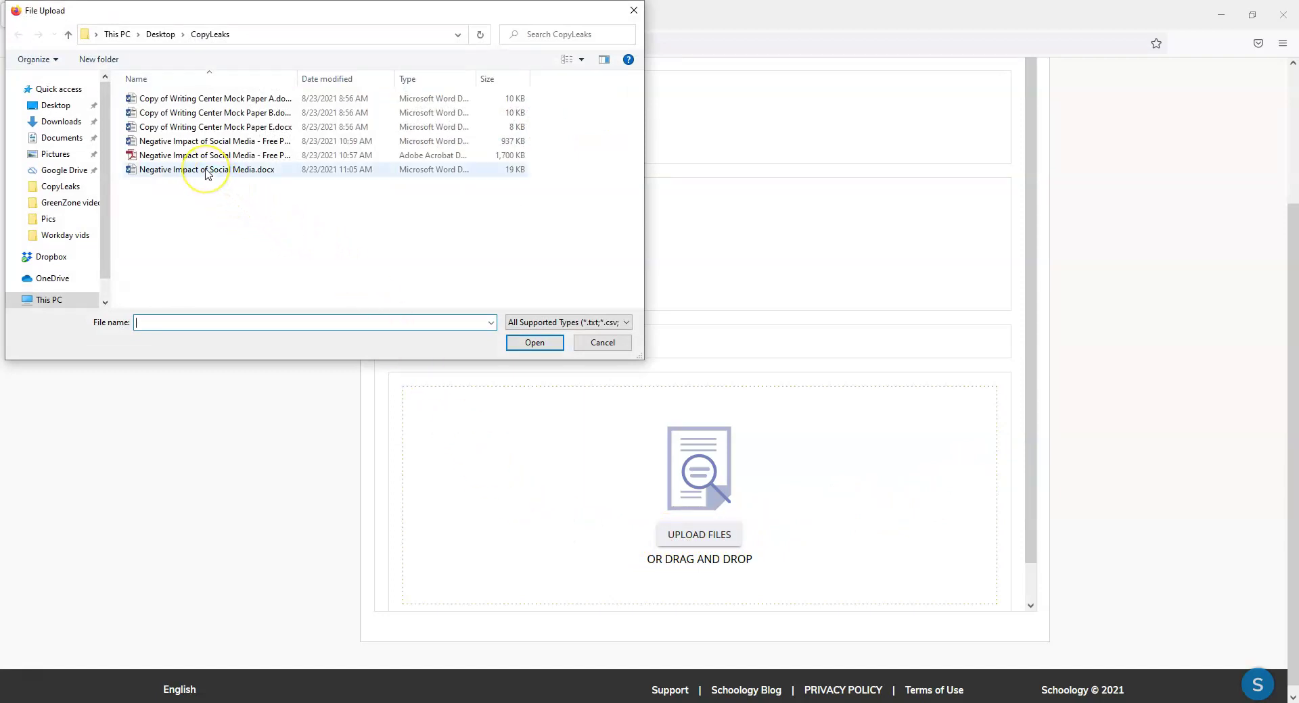
left_click(208, 172)
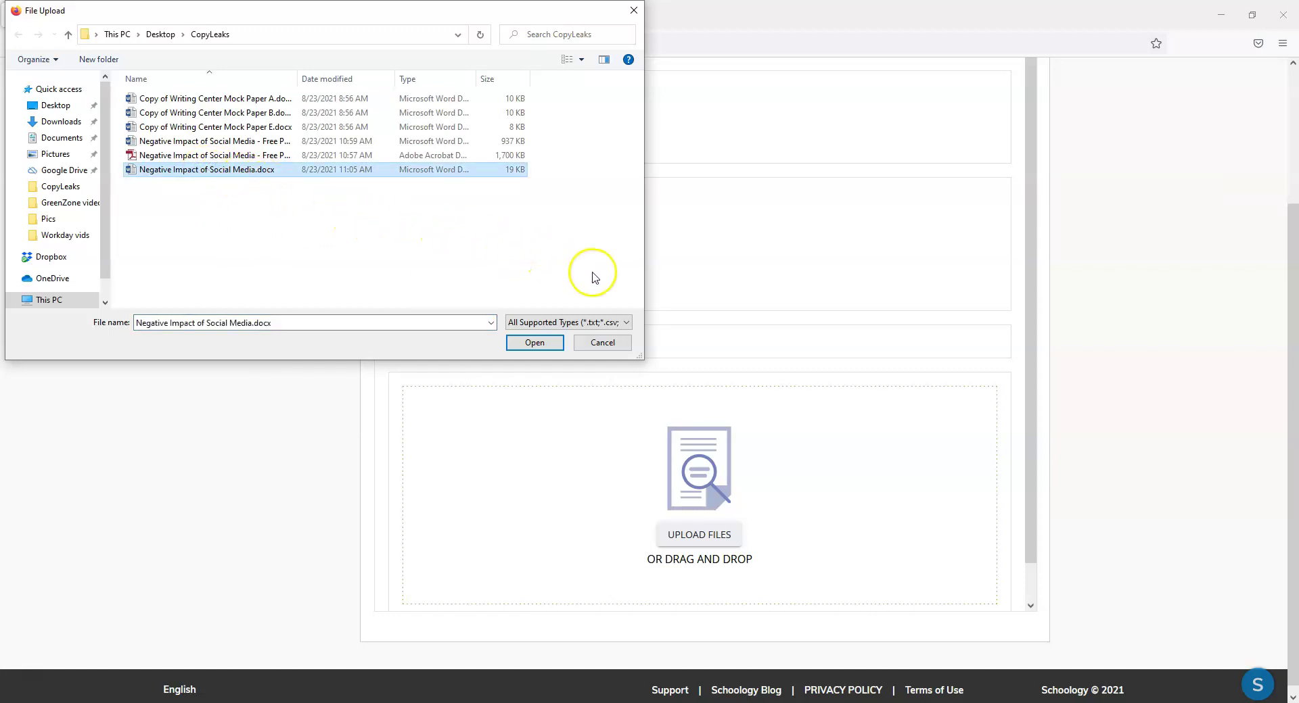
left_click(534, 343)
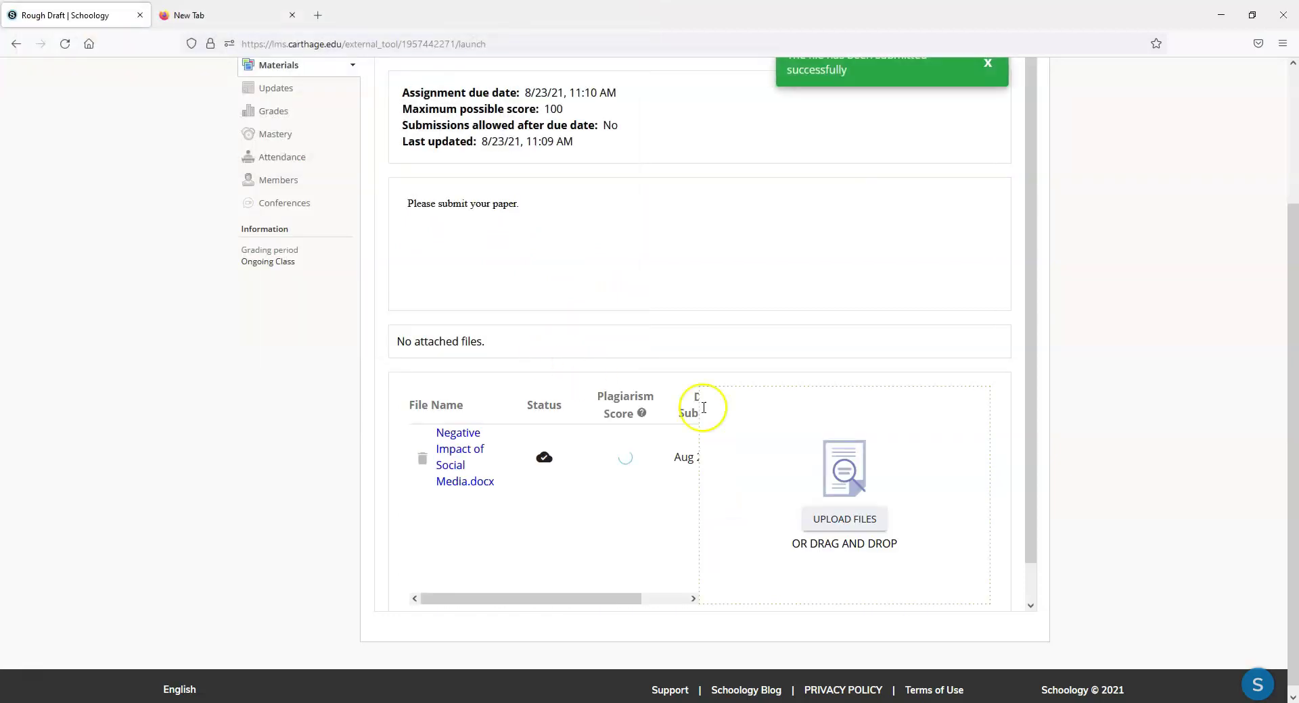
scroll(1293, 371, "up", 3)
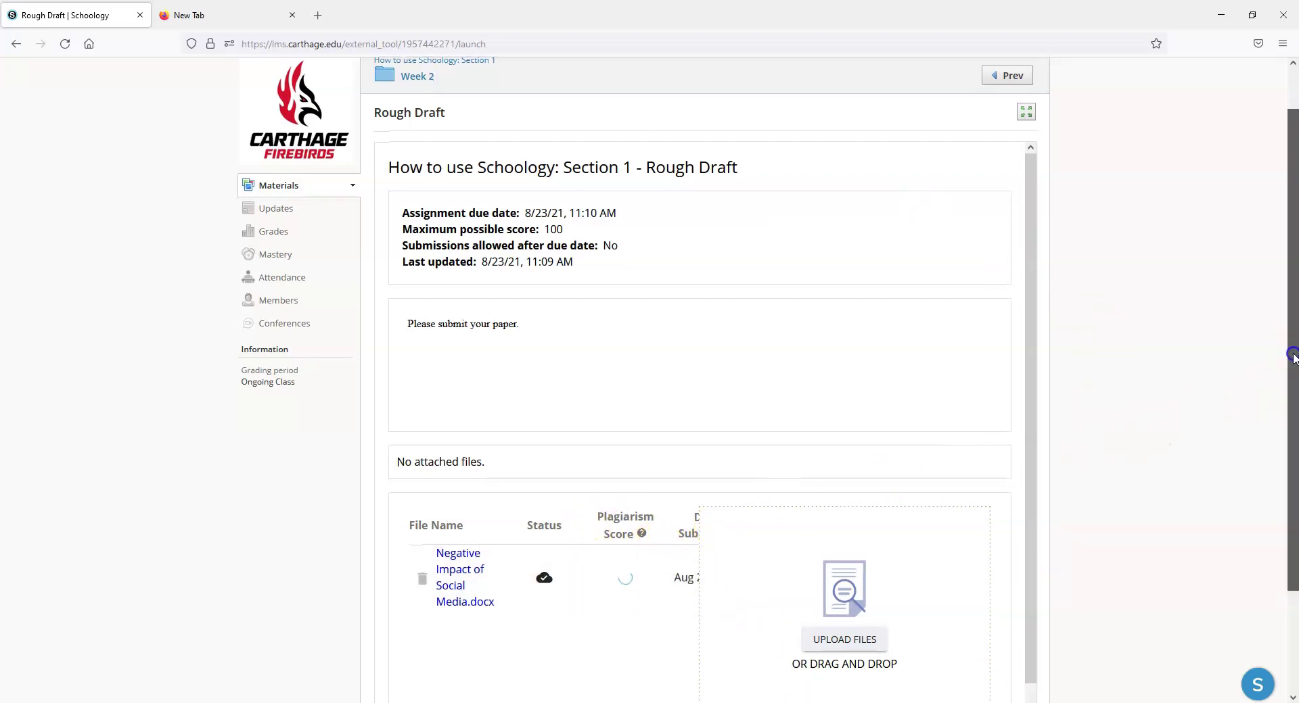
left_click_drag(1292, 358, 1293, 434)
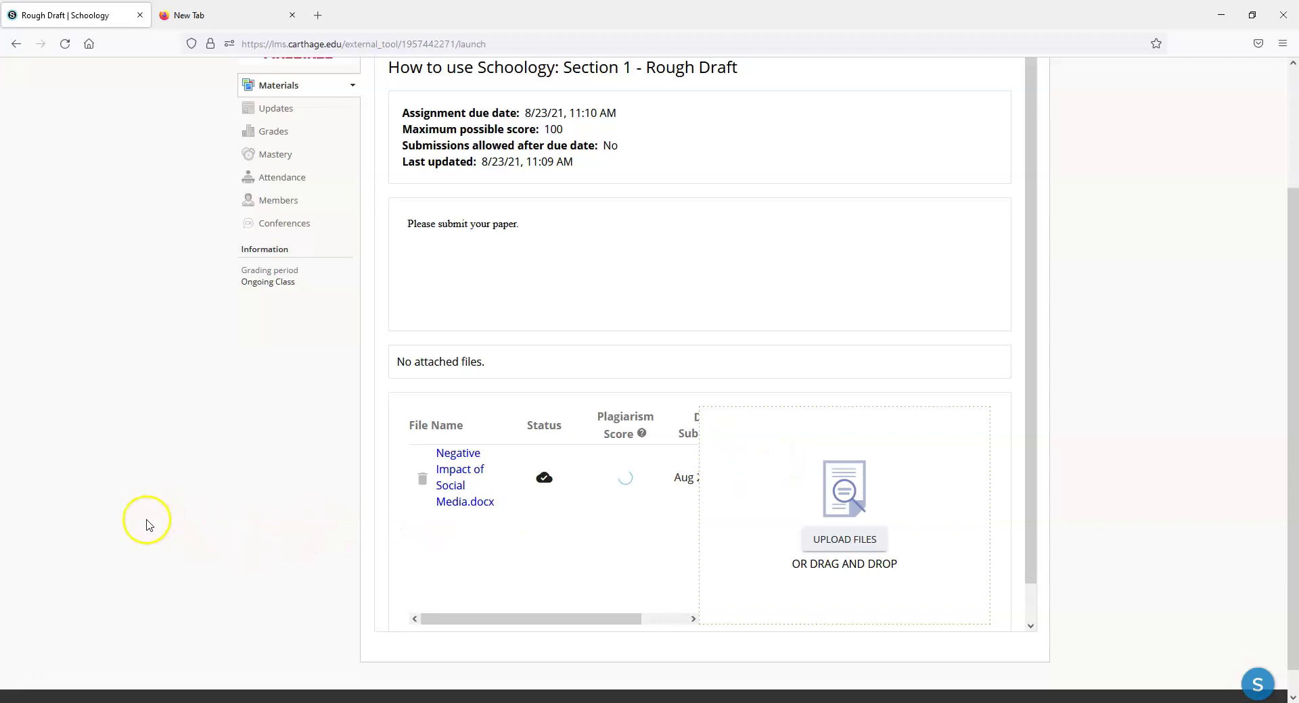
Switch back to the instructor's Chrome window and open the Rough Draft assignment in the Week 2 folder
key("alt+Tab")
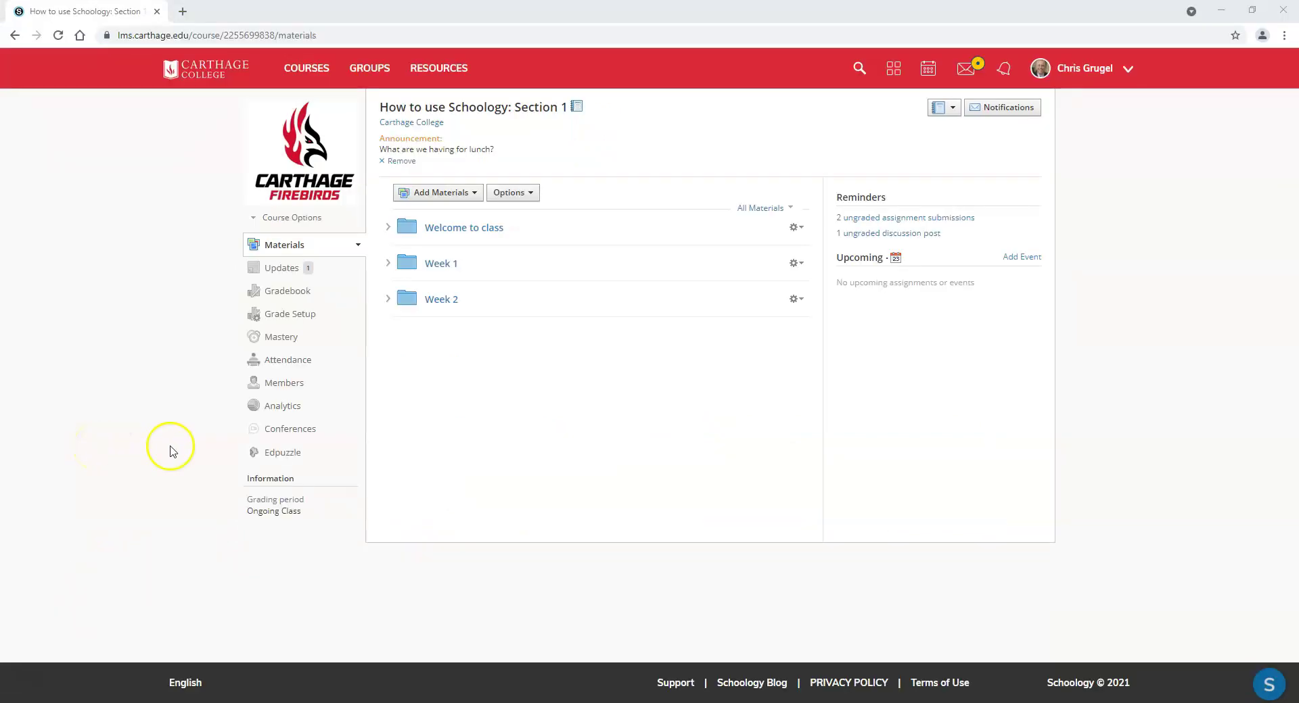
left_click(440, 301)
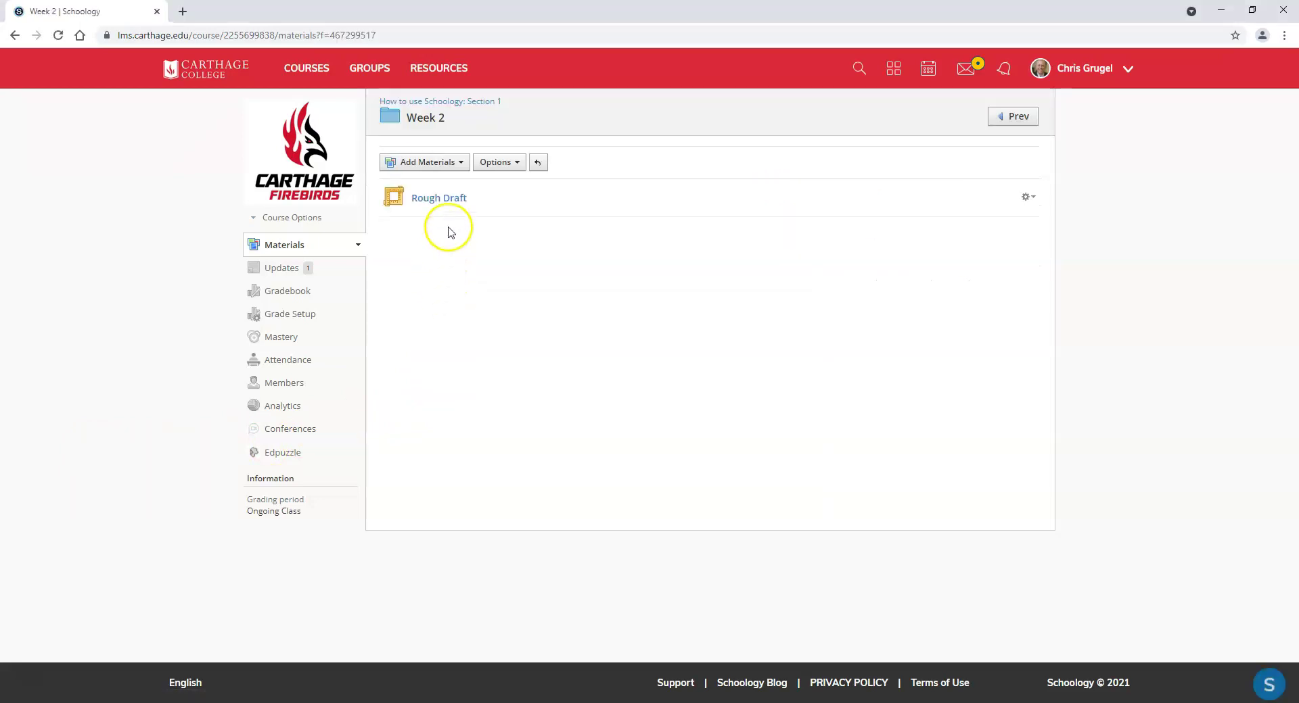
left_click(434, 200)
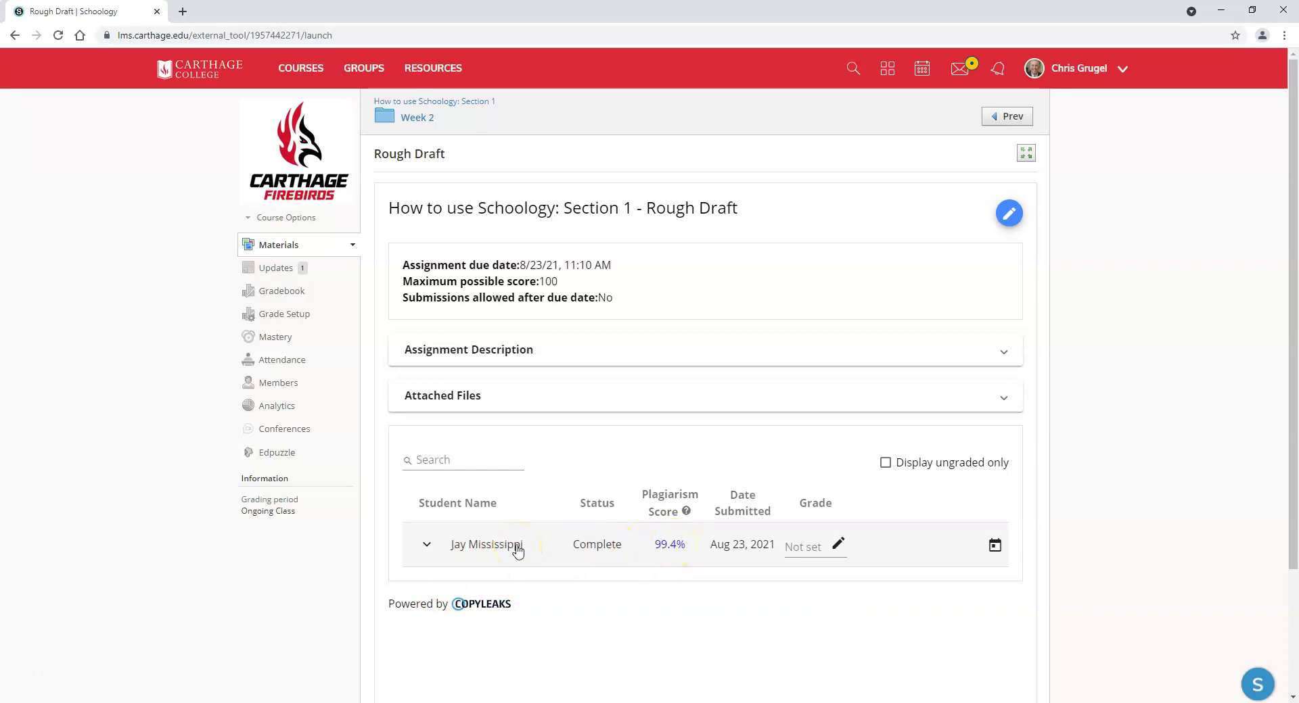
Open the student's plagiarism report and review its scan properties, submitted text, matched sources and results filter
left_click(517, 546)
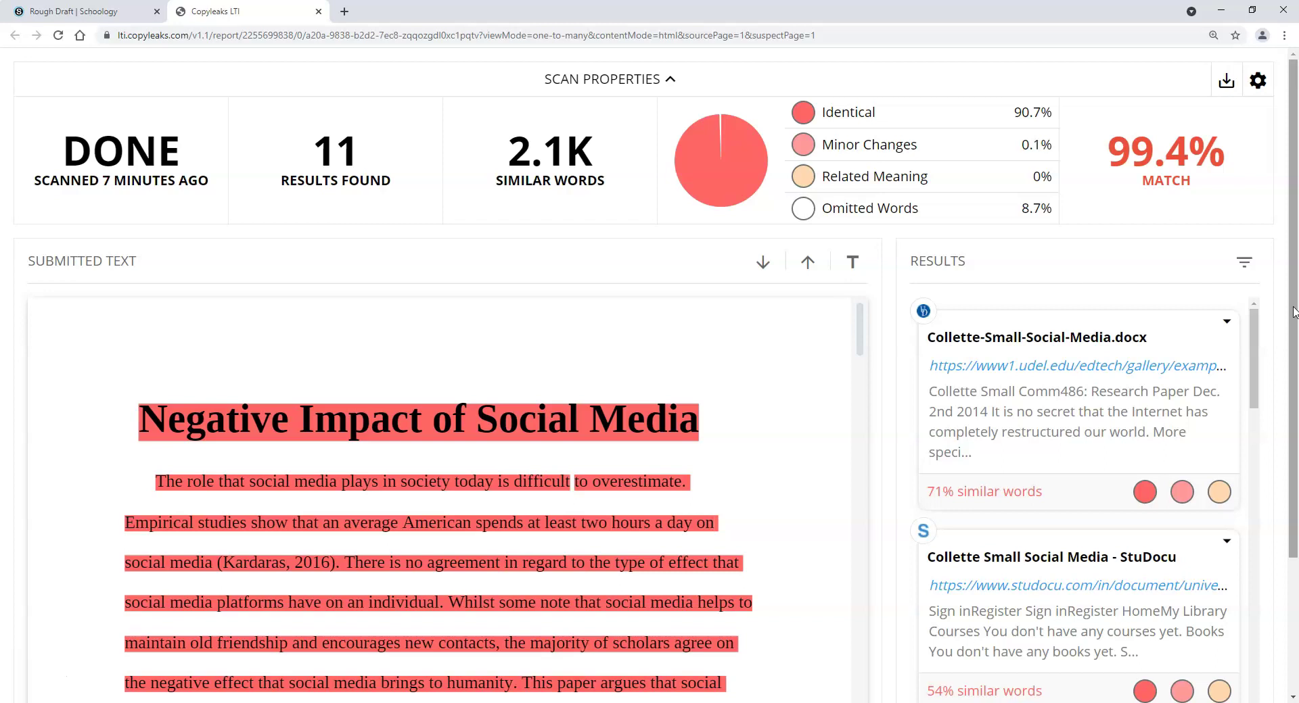
left_click_drag(1293, 311, 1291, 480)
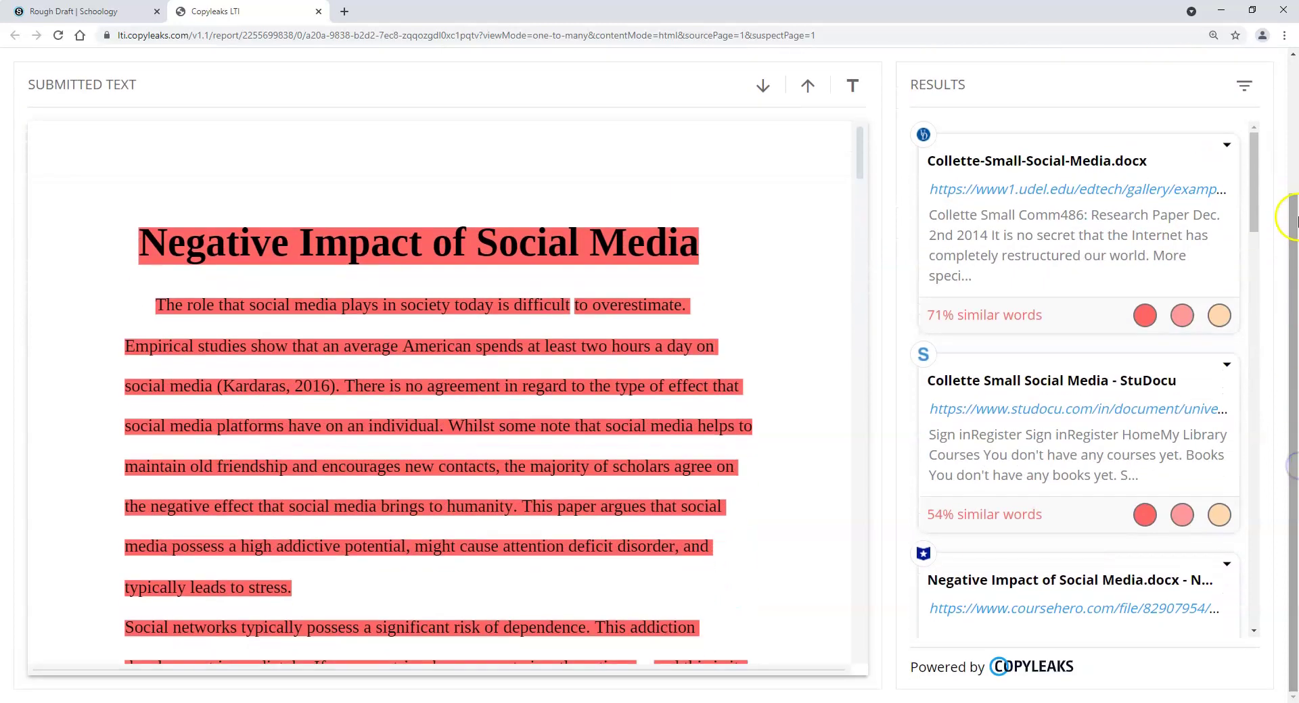
scroll(1293, 64, "up", 1)
scroll(1293, 65, "up", 2)
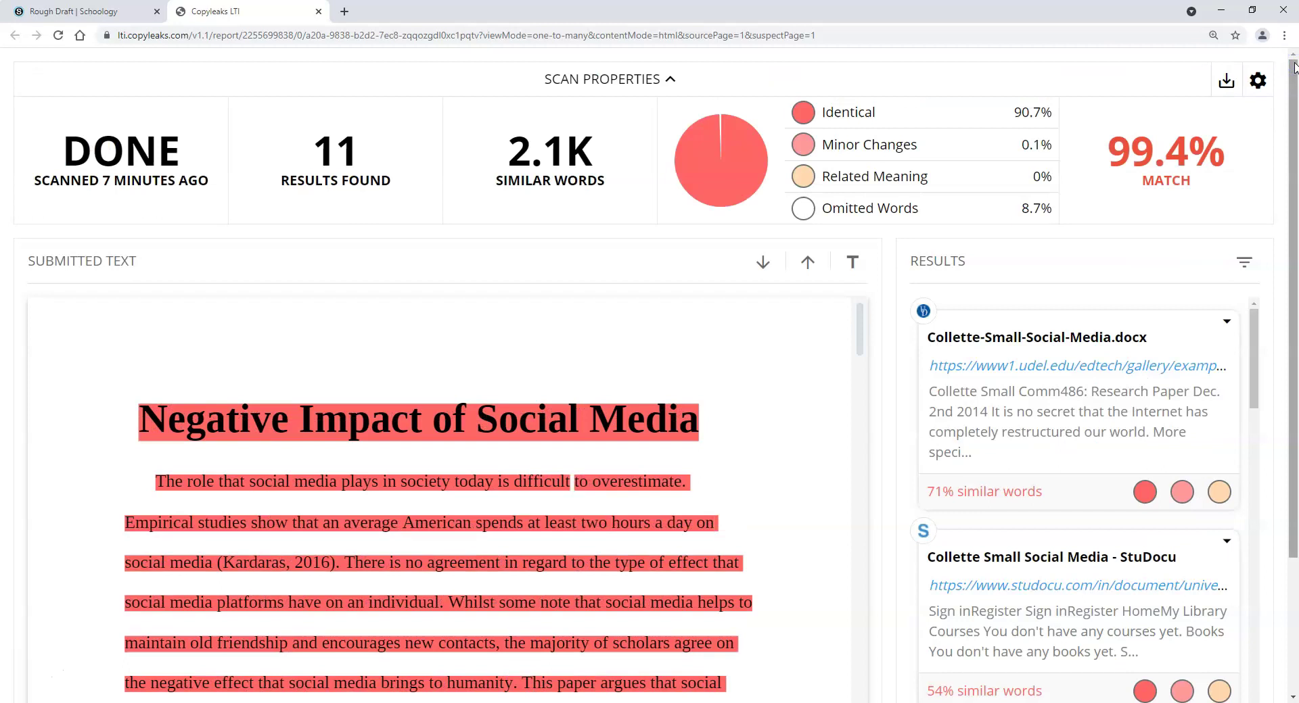
left_click(1289, 130)
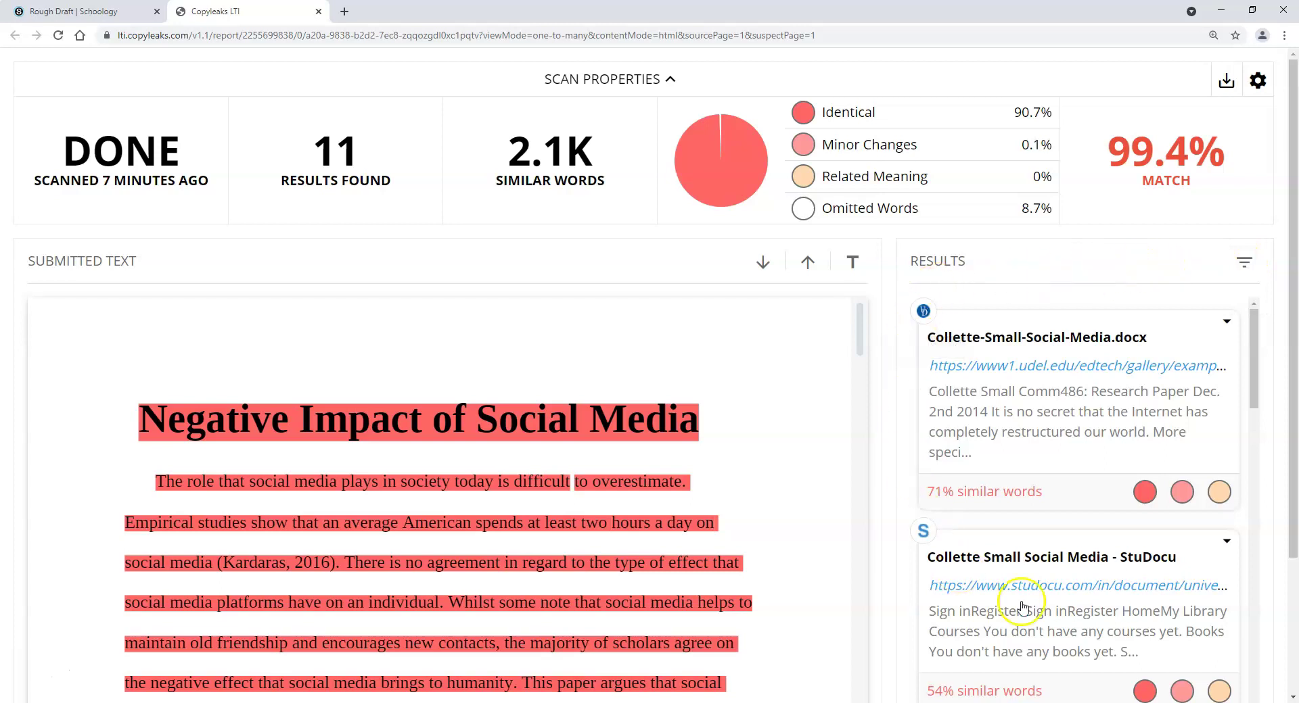
left_click(1248, 262)
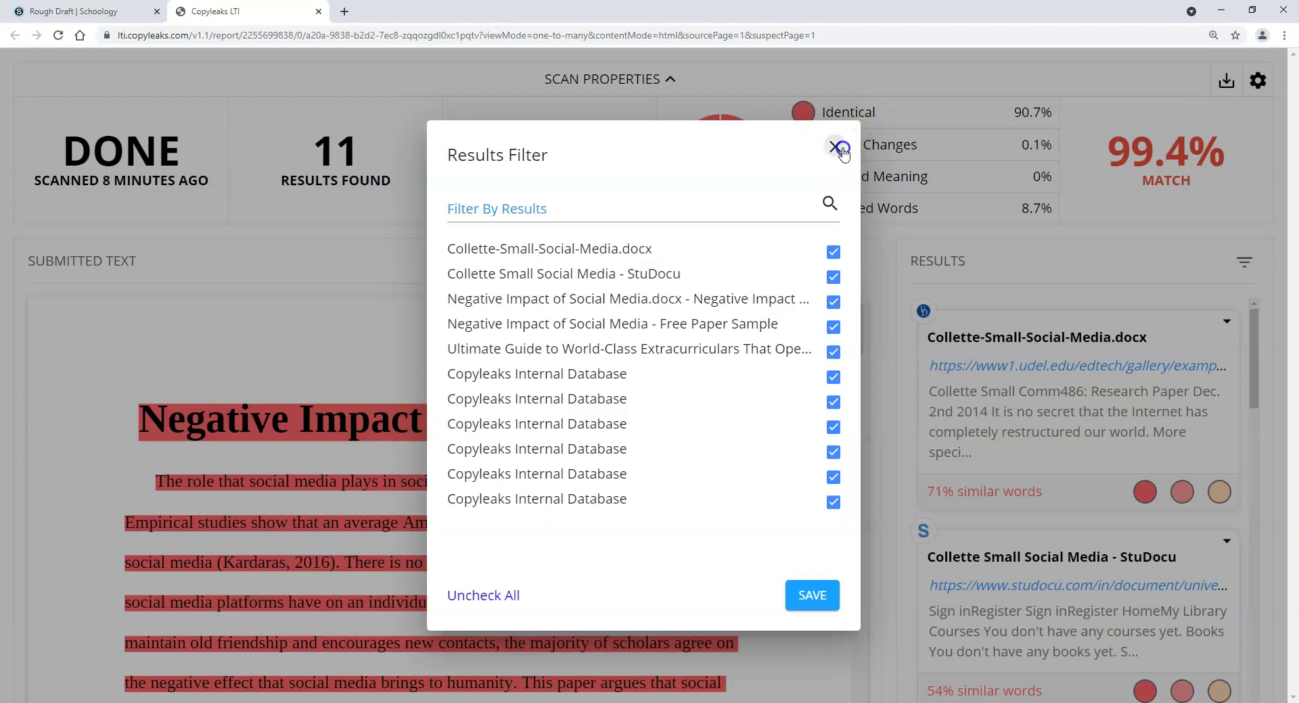
left_click(836, 146)
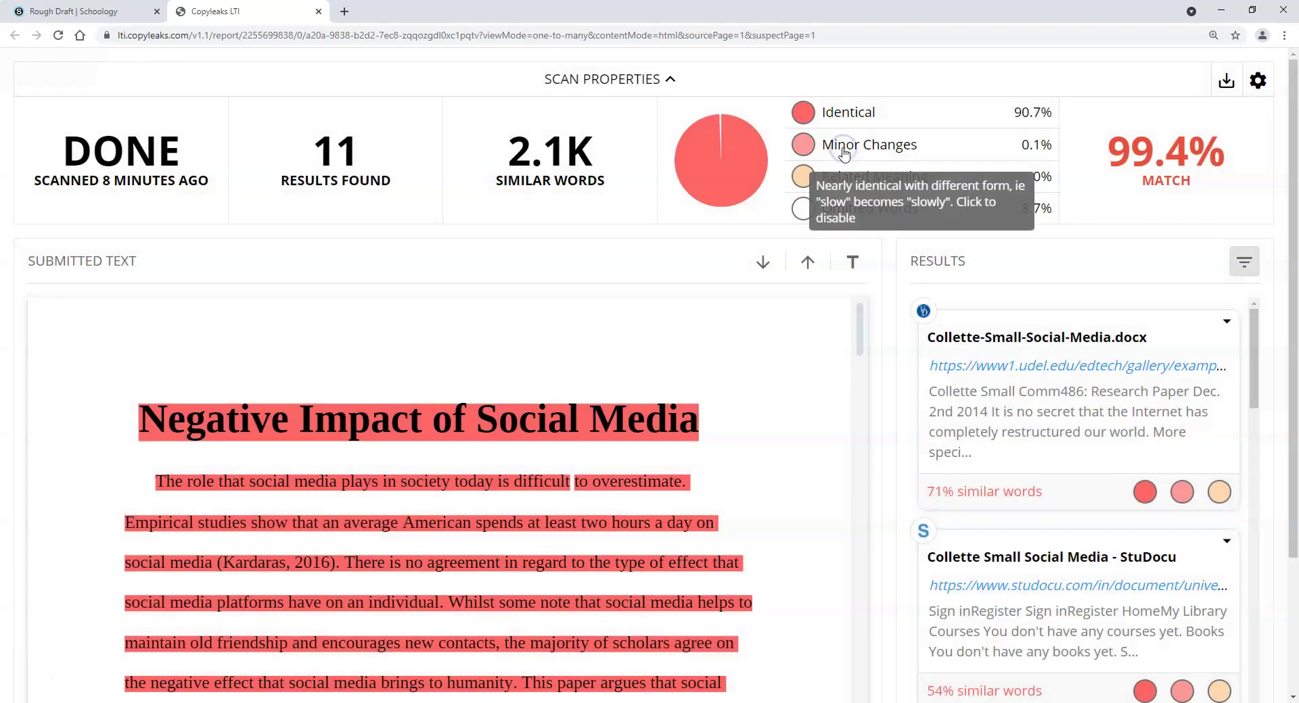
Exclude Minor Changes and Related Meaning from the plagiarism report's results, keeping only Identical matches, and save the settings
left_click(1258, 83)
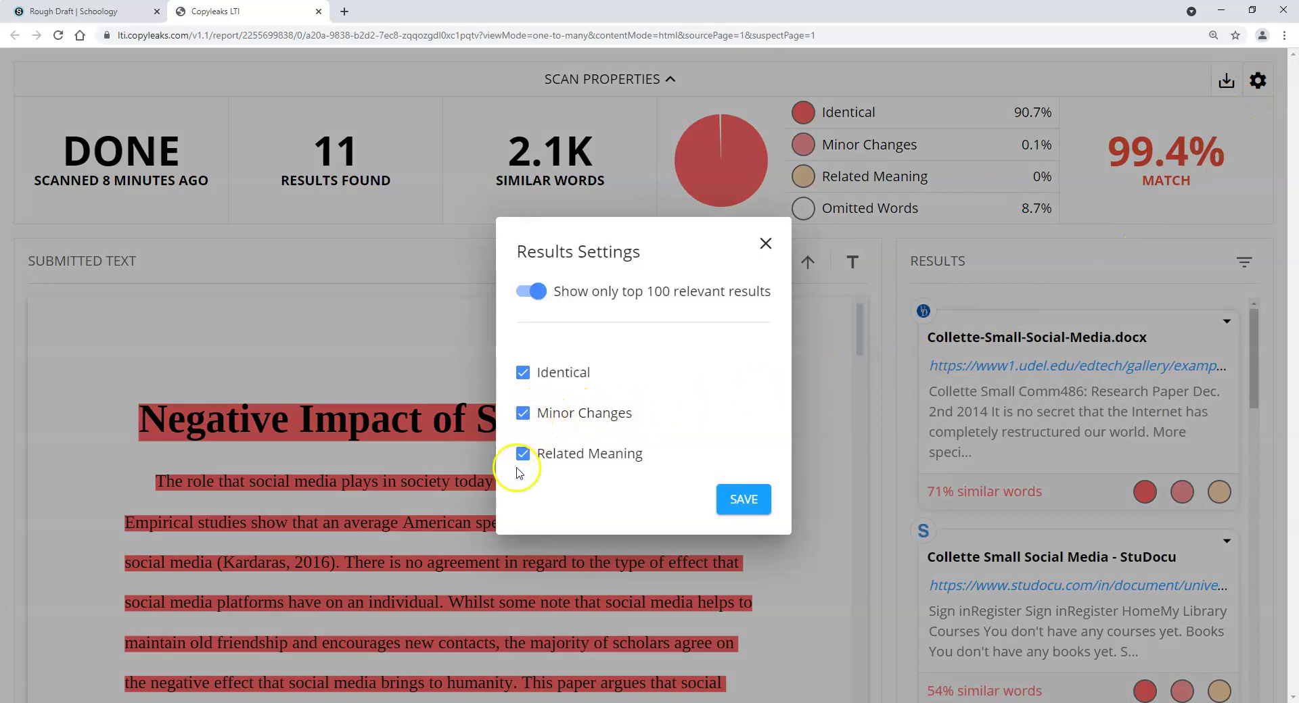
left_click(522, 413)
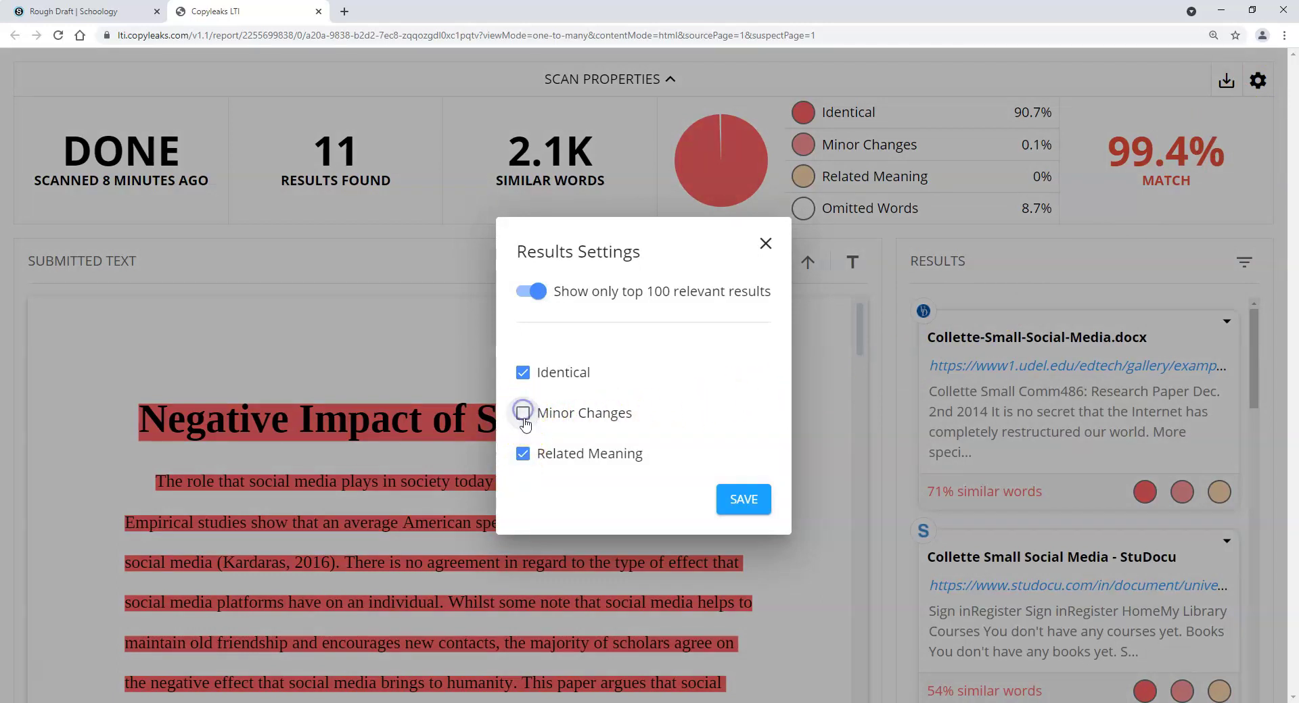
left_click(522, 454)
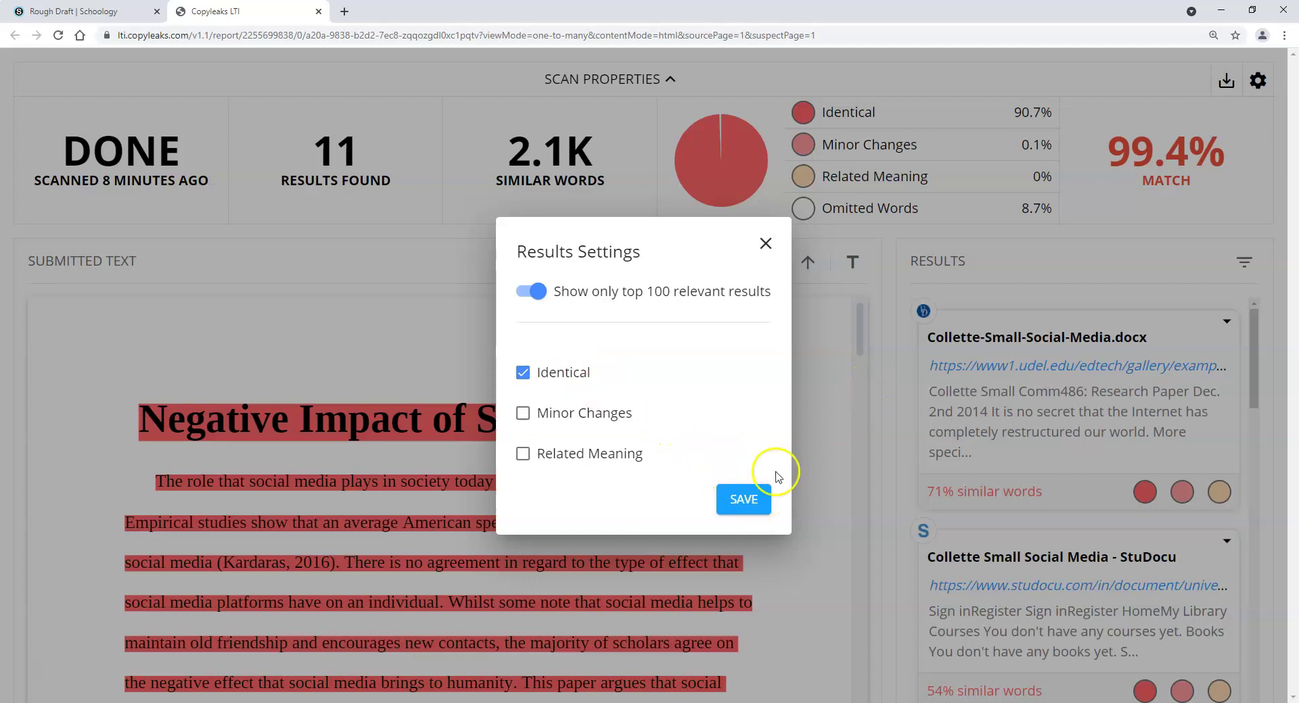
left_click(738, 506)
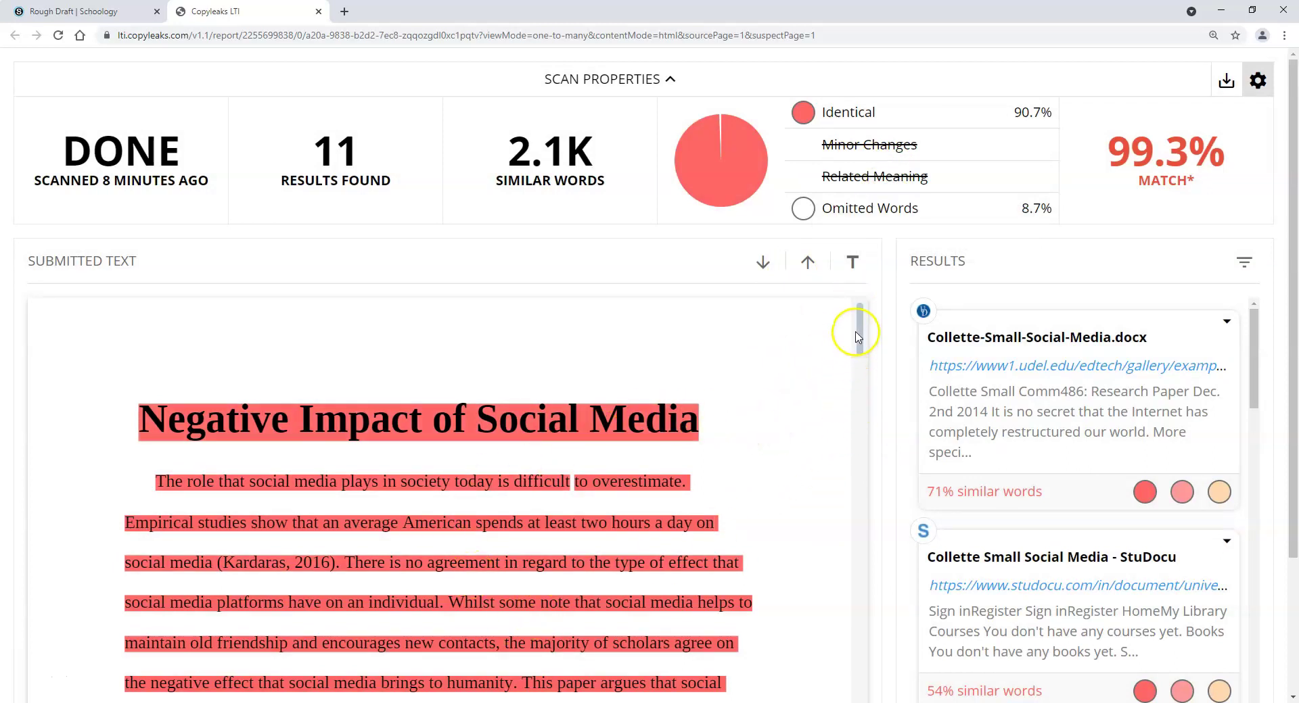
mouse_move(854, 322)
left_mouse_down()
mouse_move(856, 426)
mouse_move(855, 297)
left_mouse_up()
Return to the student's Firefox window and open the Rough Draft assignment from the Week 2 folder
left_click(28, 676)
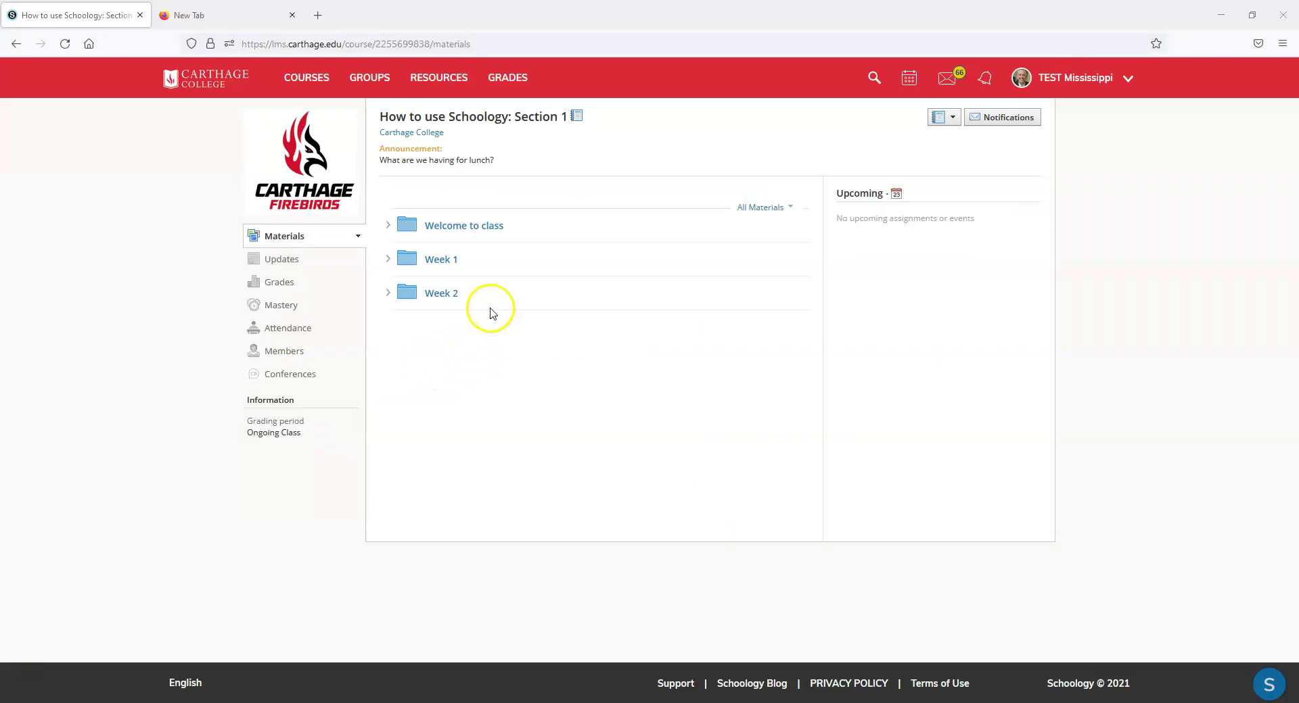
left_click(440, 294)
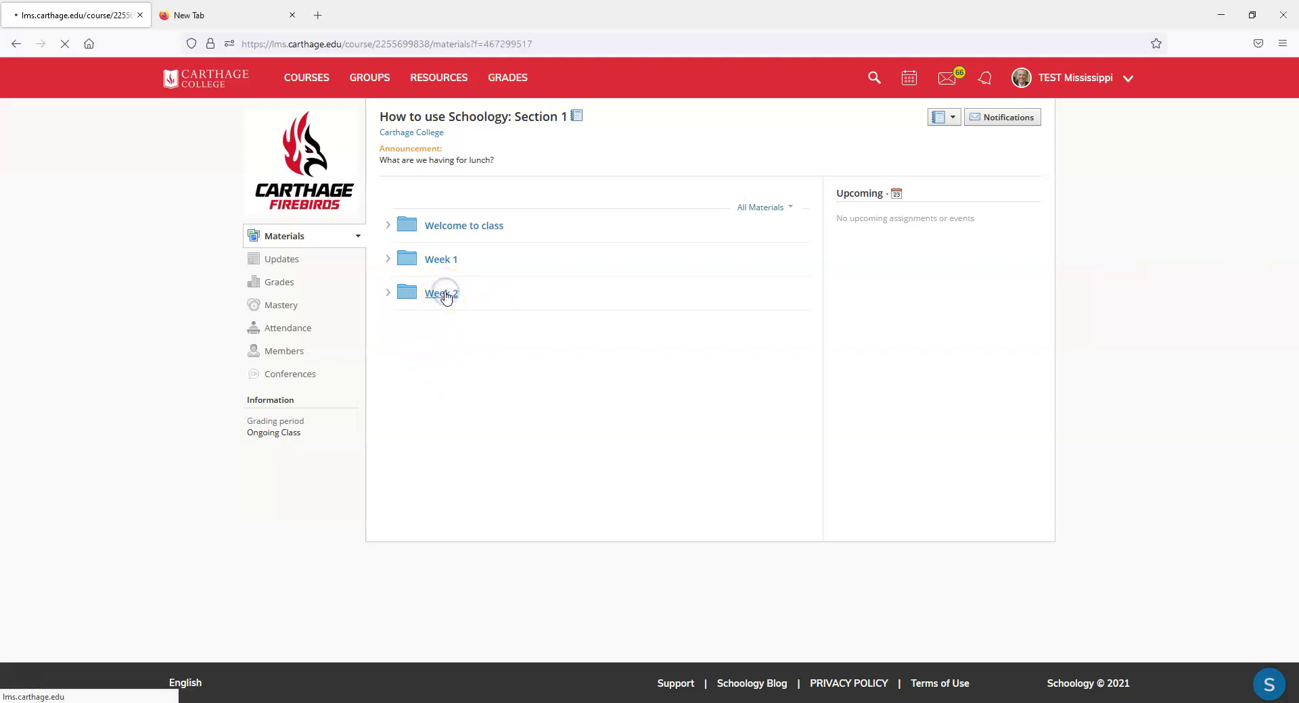
left_click(447, 210)
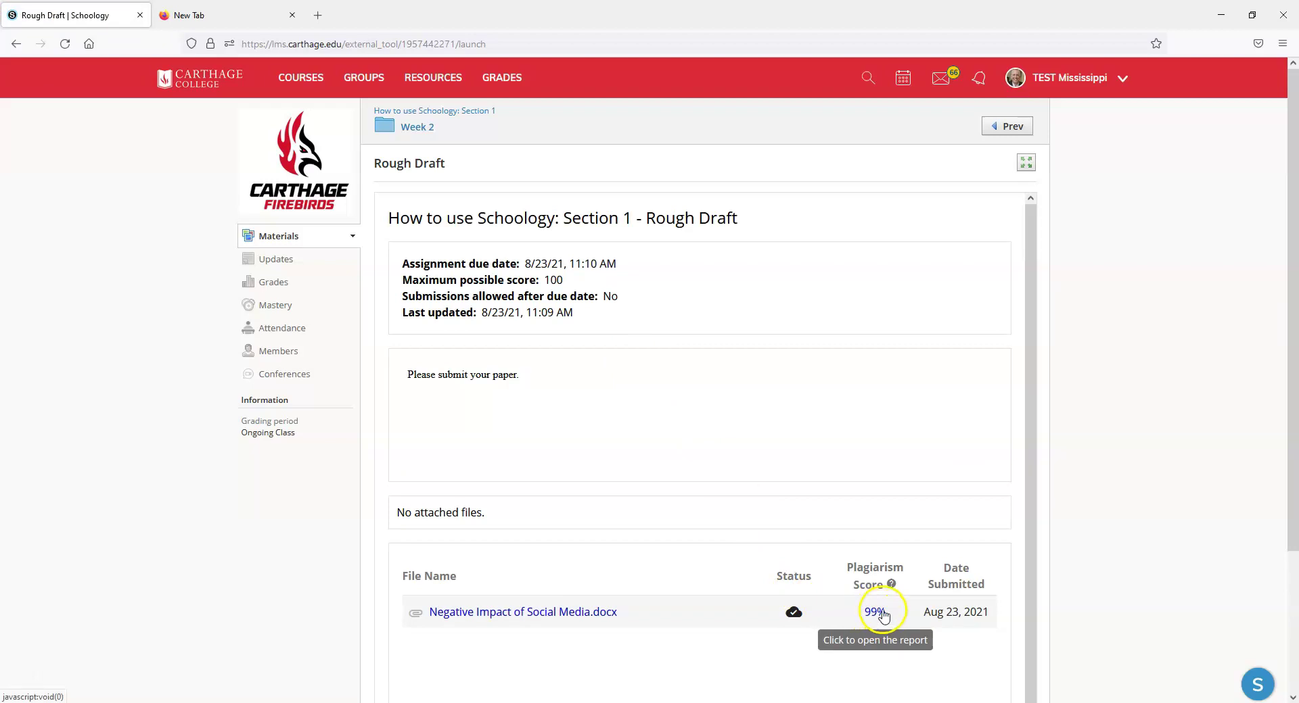
Open the plagiarism report for "Negative Impact of Social Media.docx" as the student and look over its scan properties, submitted text and results
left_click(880, 614)
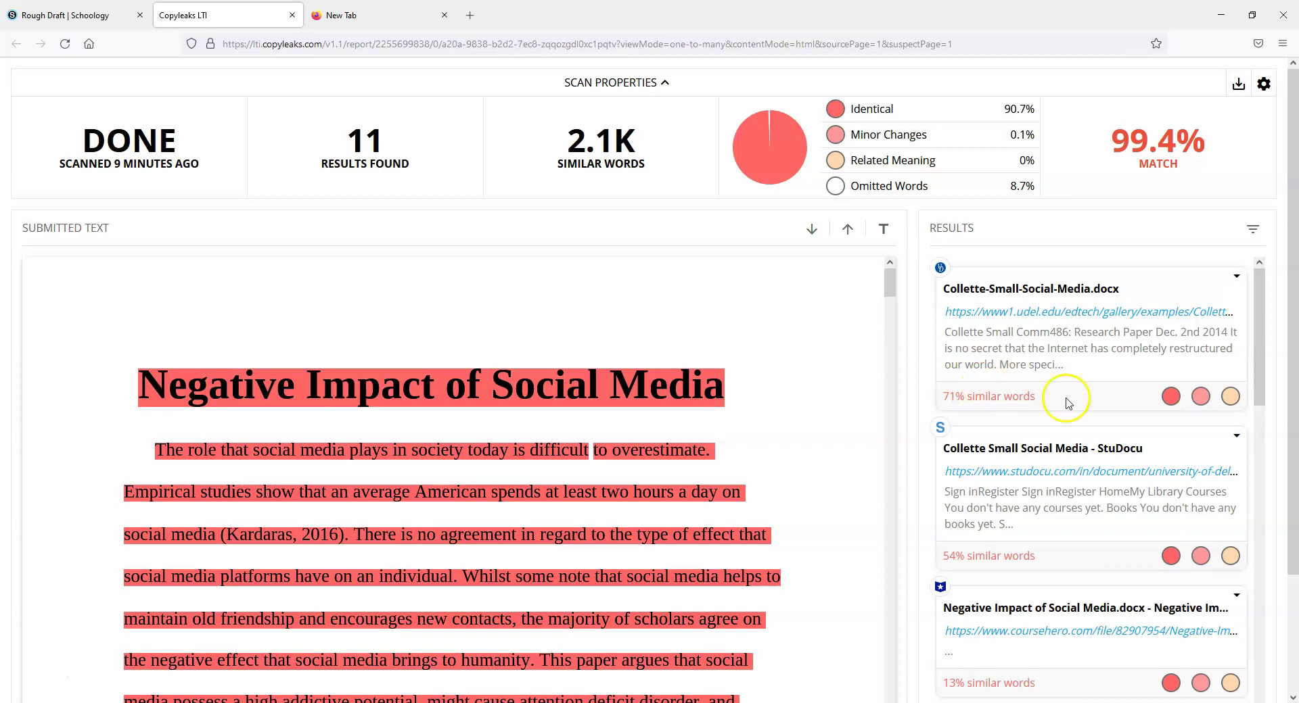
left_click_drag(1291, 303, 1294, 395)
mouse_move(889, 182)
left_mouse_down()
mouse_move(889, 207)
mouse_move(890, 178)
left_mouse_up()
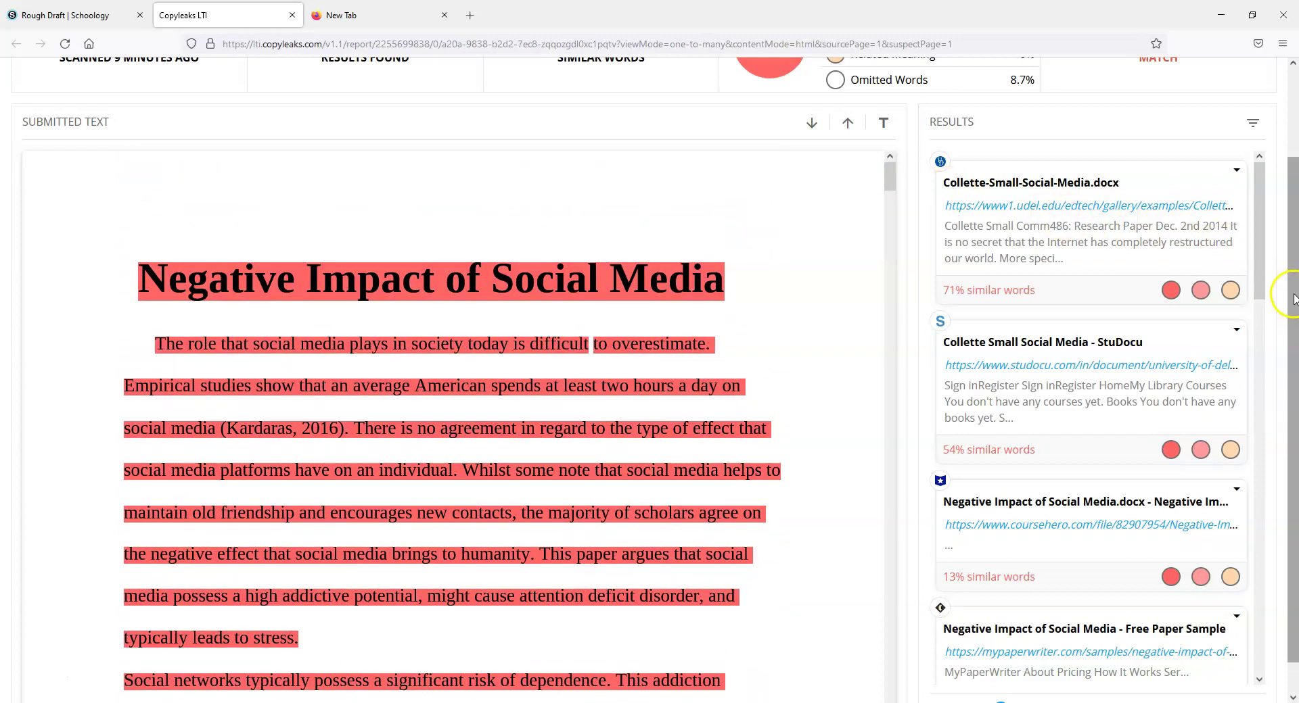
left_click_drag(1292, 291, 1294, 200)
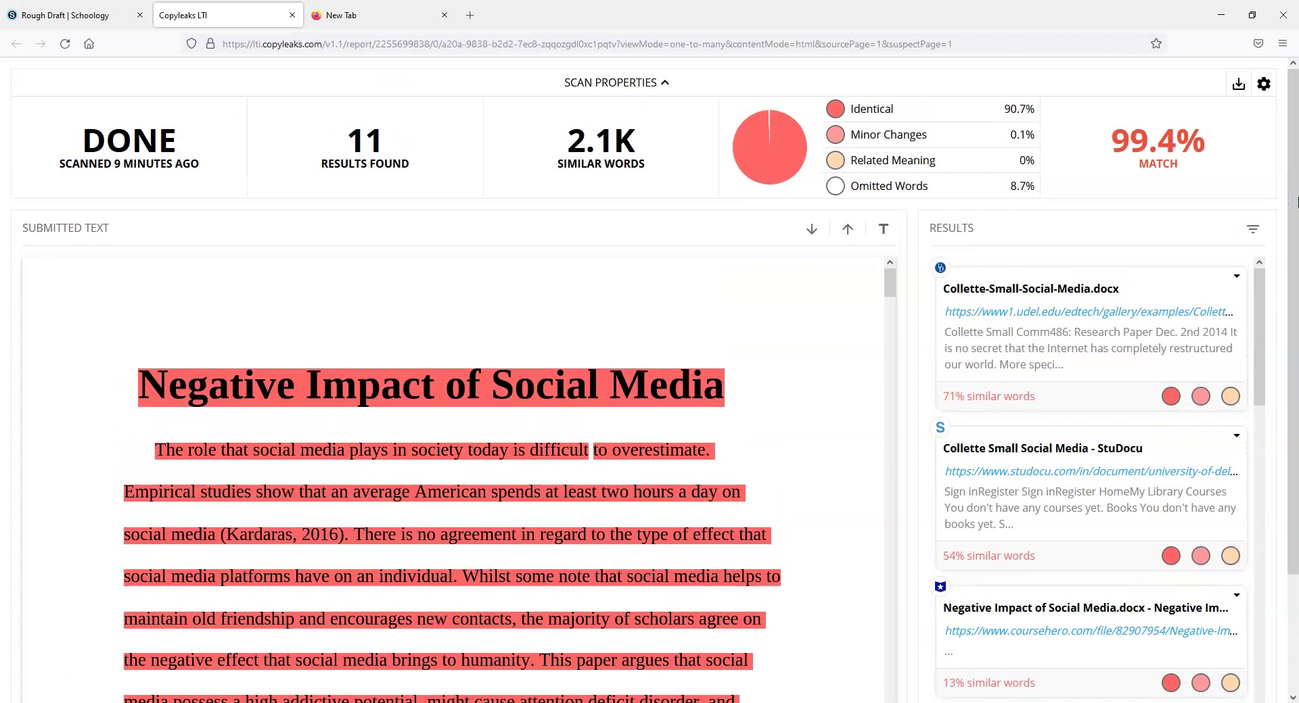